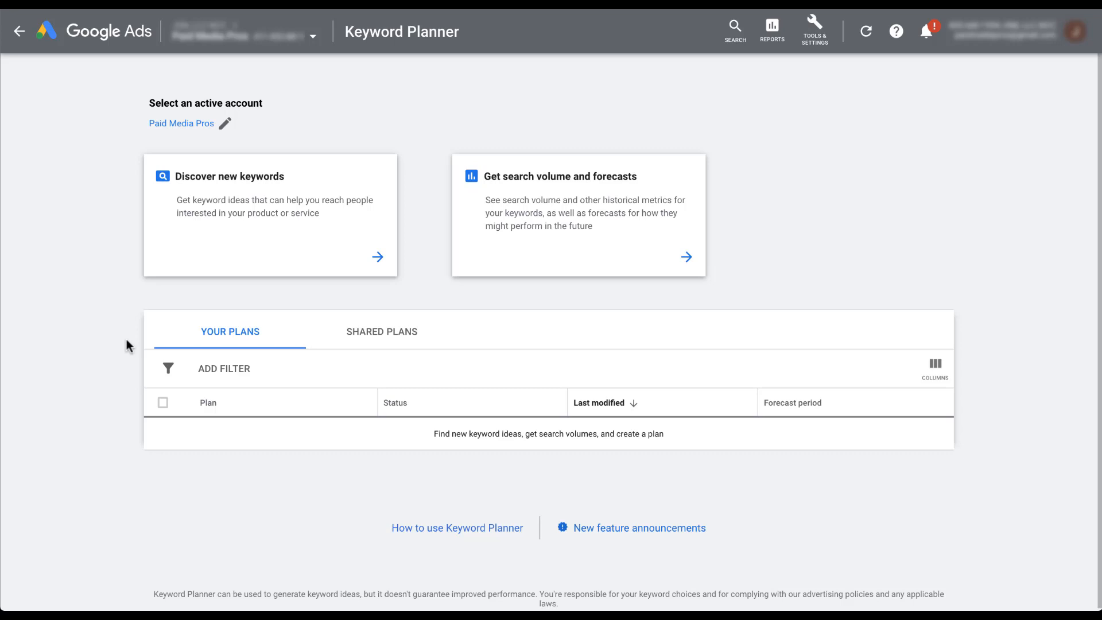
- Start discovering new keywords and enter "star wars lego" and "lego star wars sets" as seed keywords
click(245, 238)
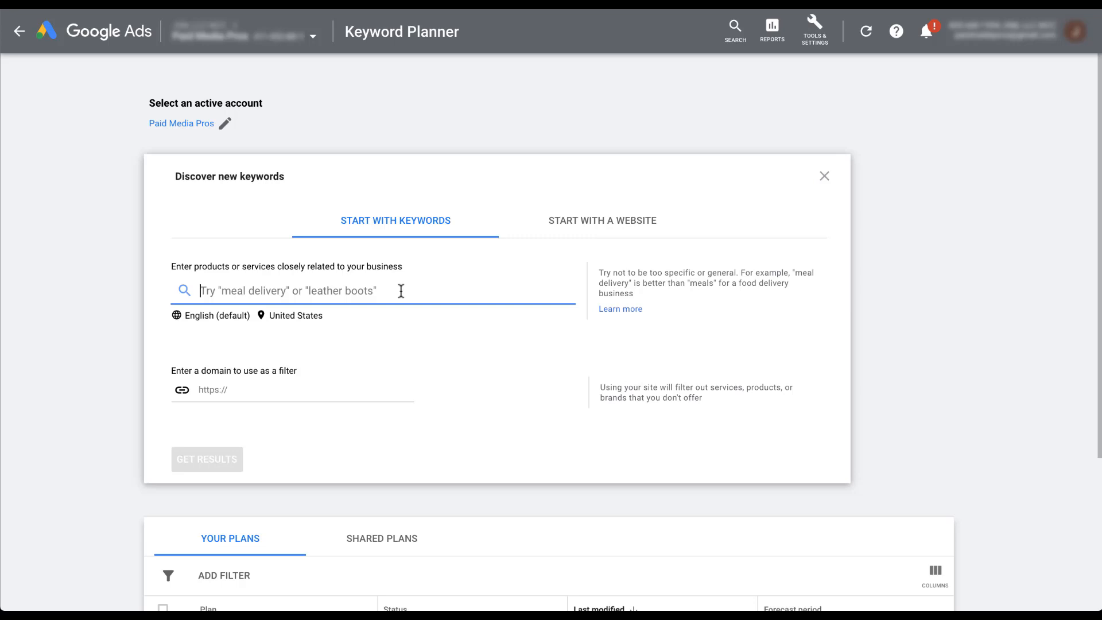
text(star wars lego)
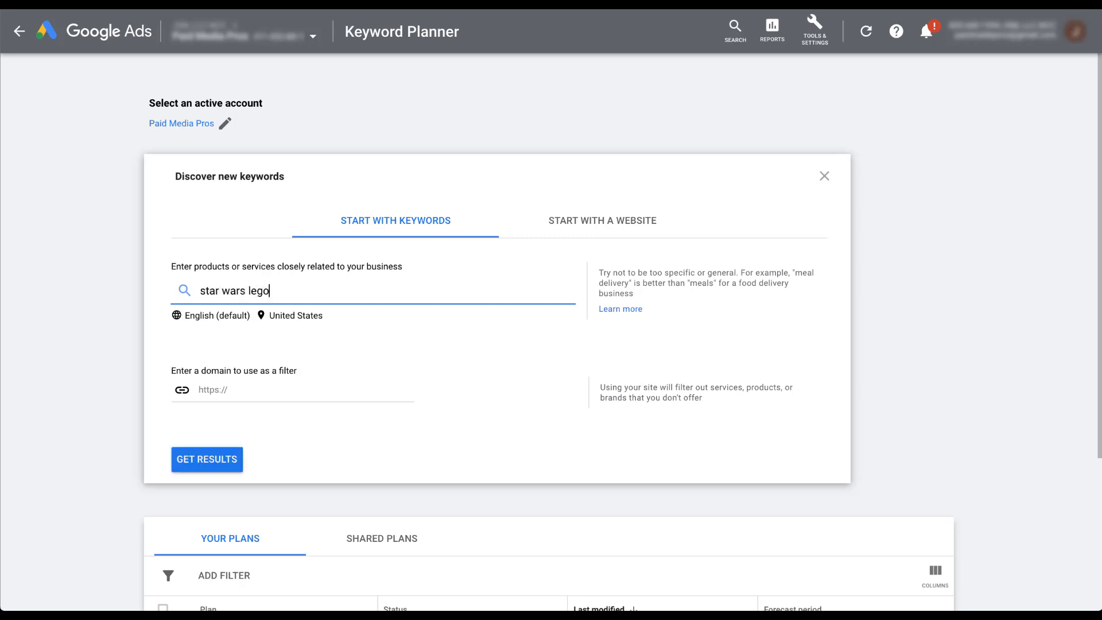
key(Return)
text(lego star)
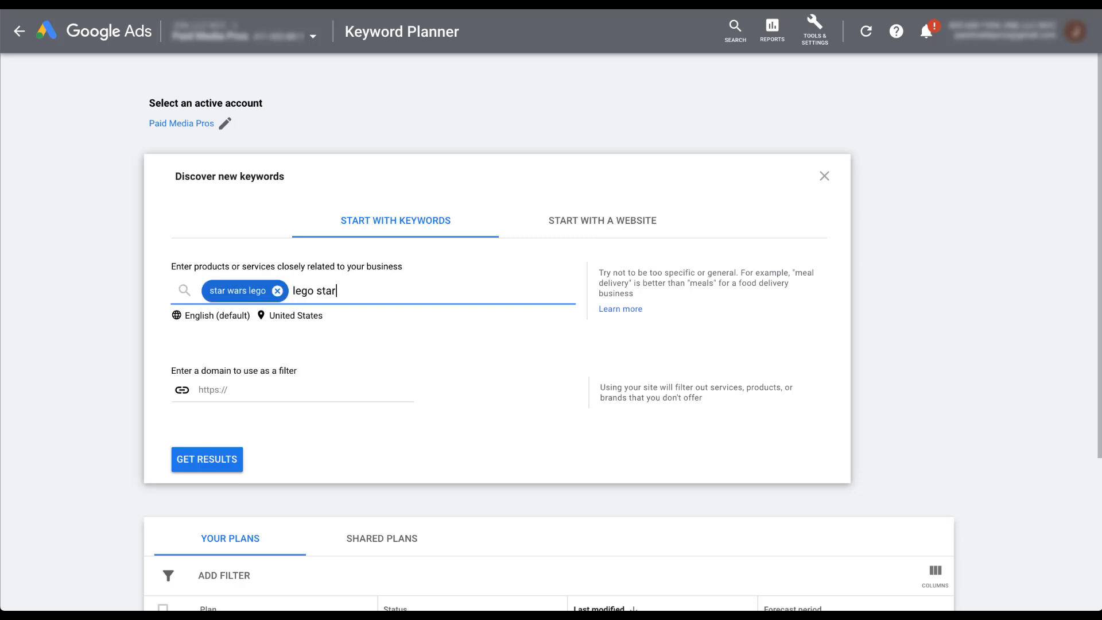
text( wars sets)
key(Return)
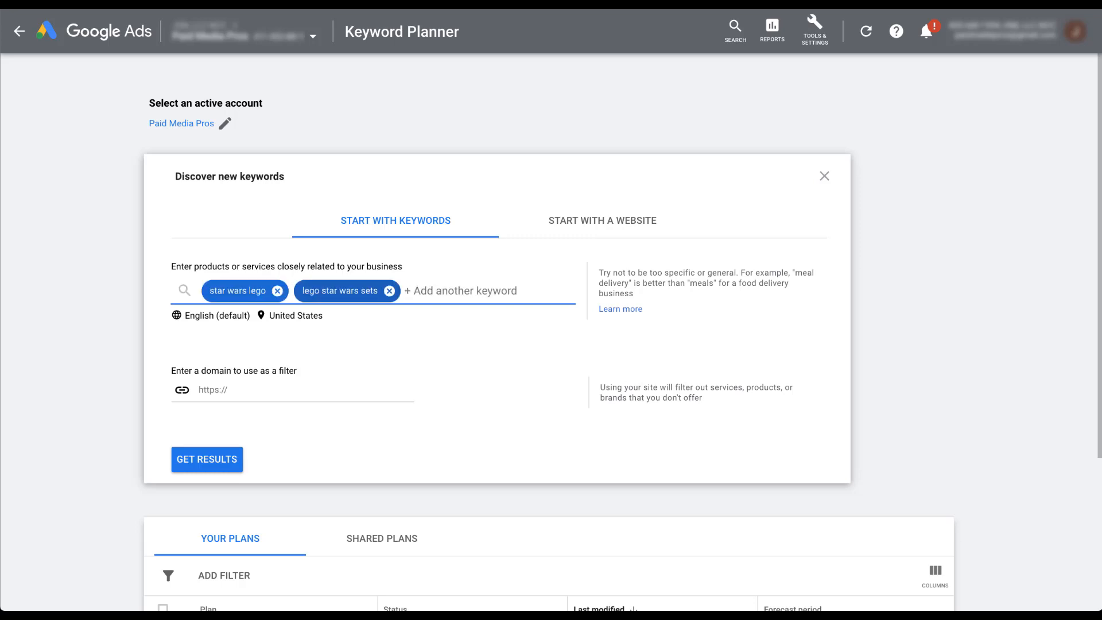
- Review the language choices and location targeting for the keyword search, leaving the location settings without saving
click(211, 323)
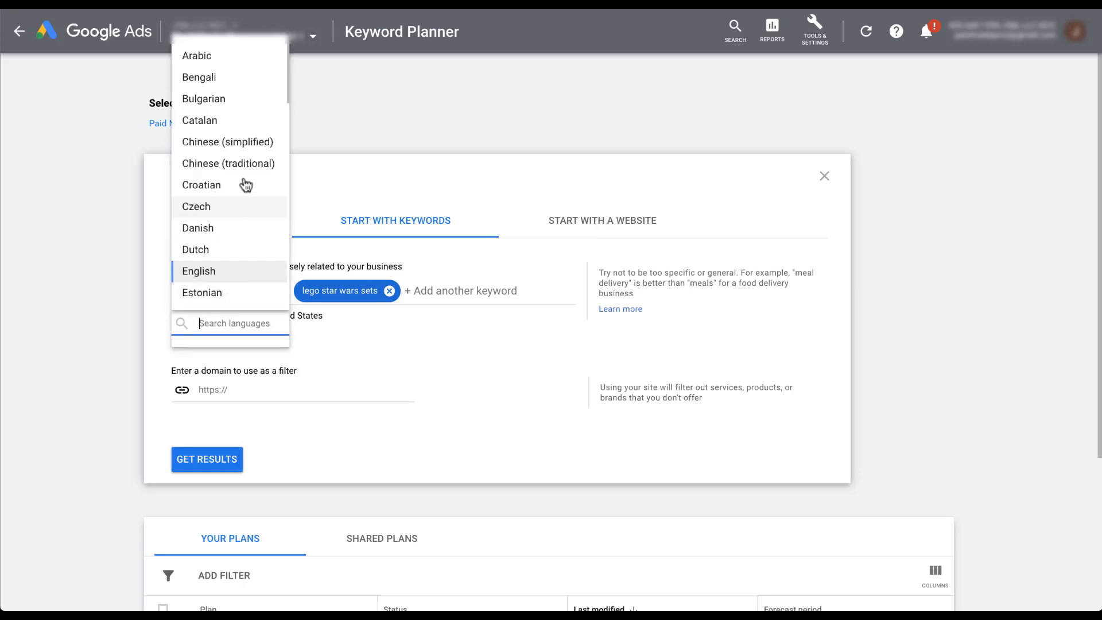
scroll(238, 209, down, 8)
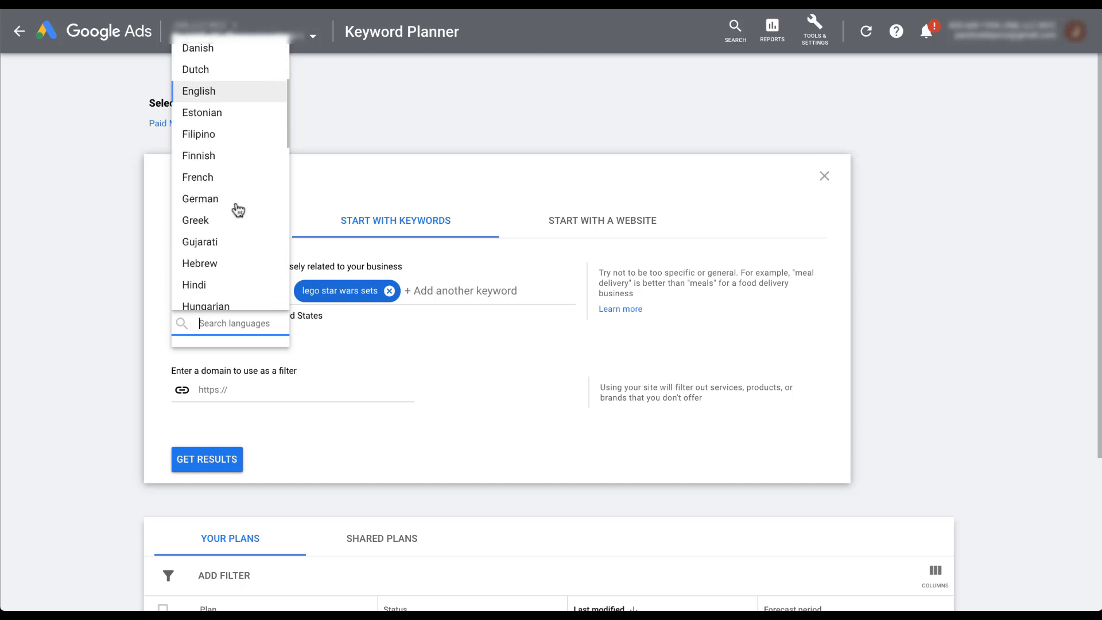
scroll(238, 209, down, 5)
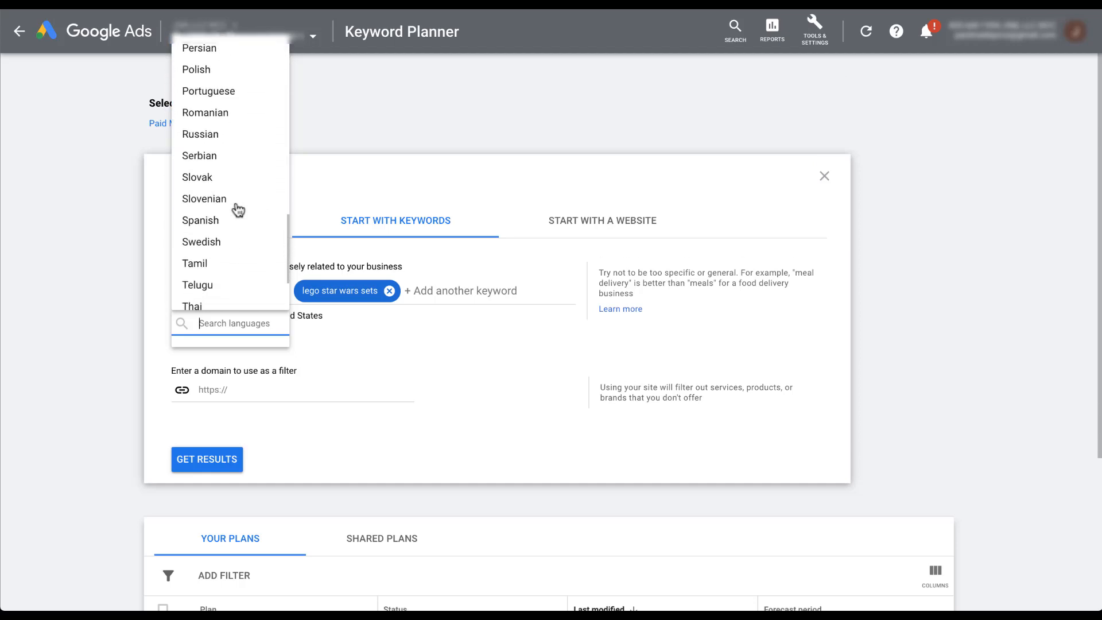
click(353, 348)
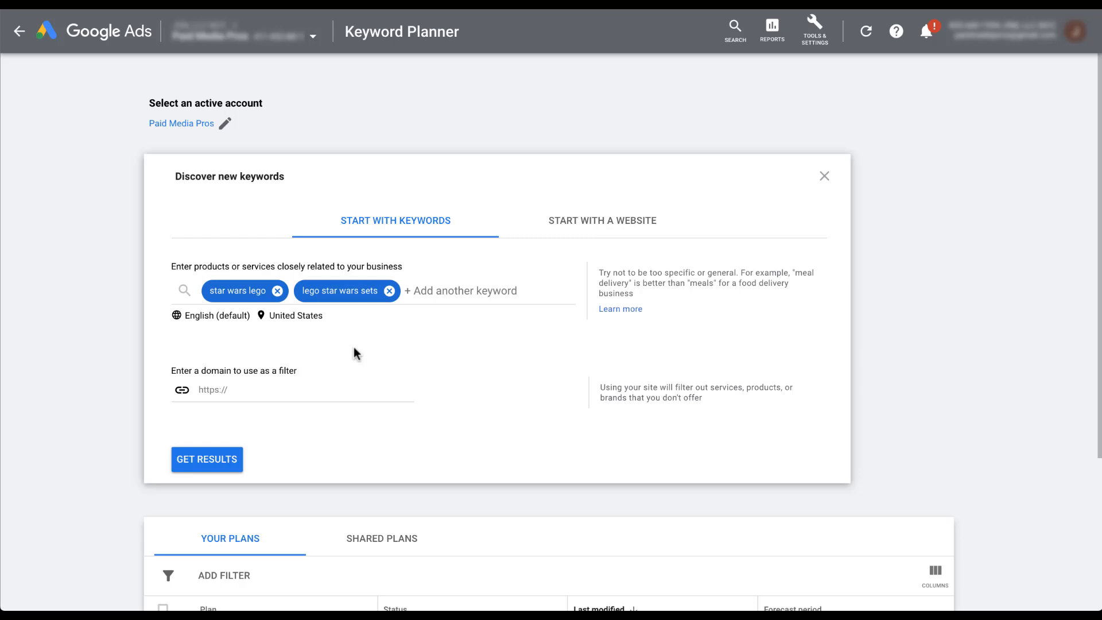
click(303, 323)
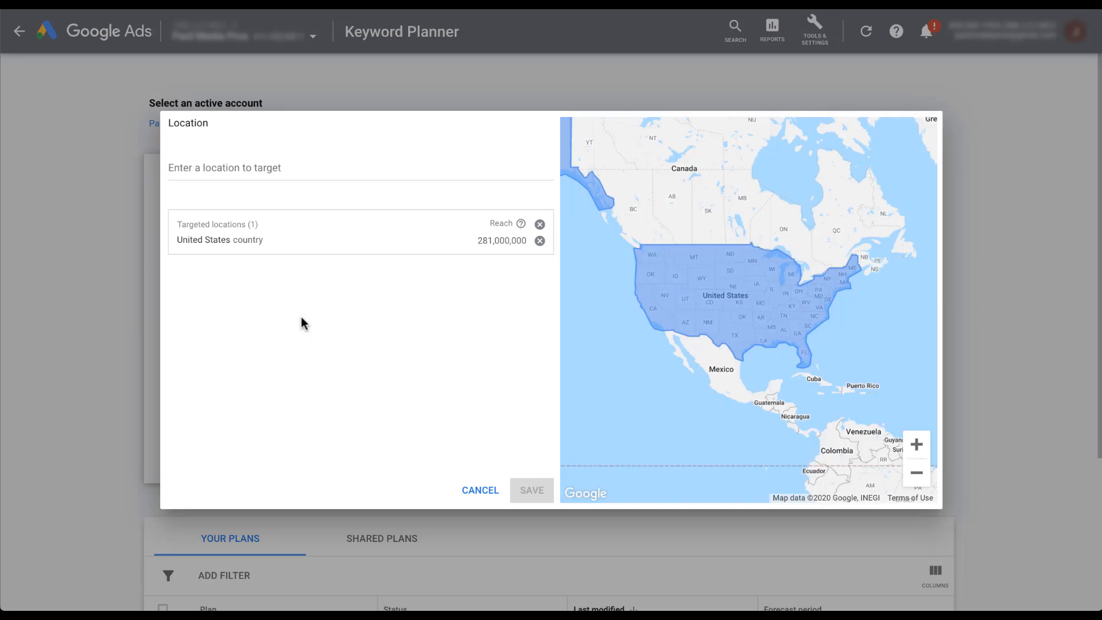
click(480, 490)
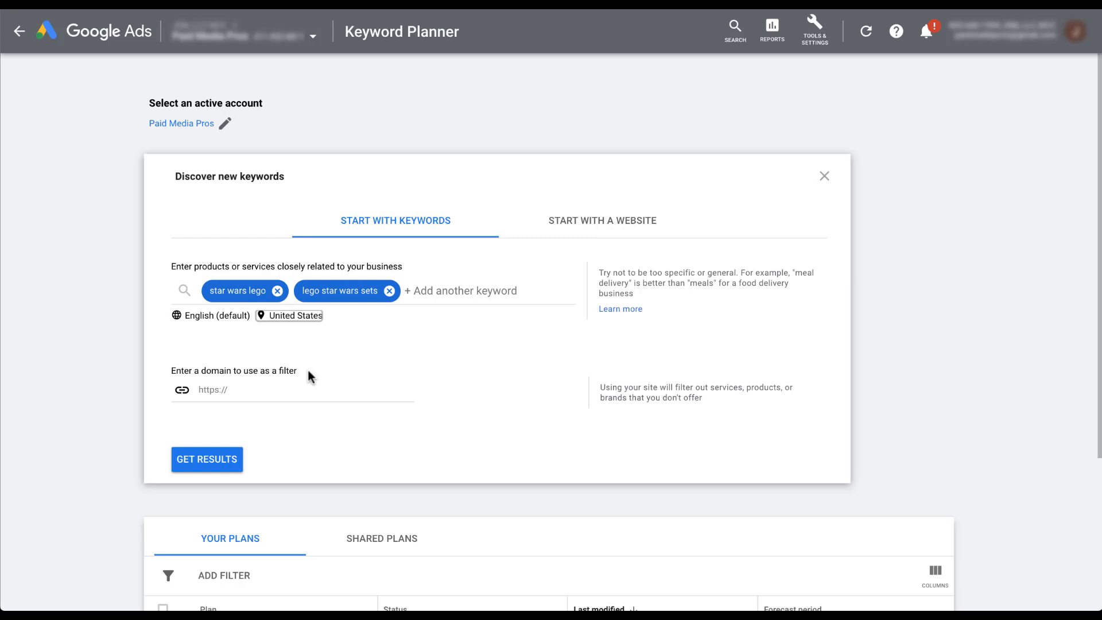
click(294, 391)
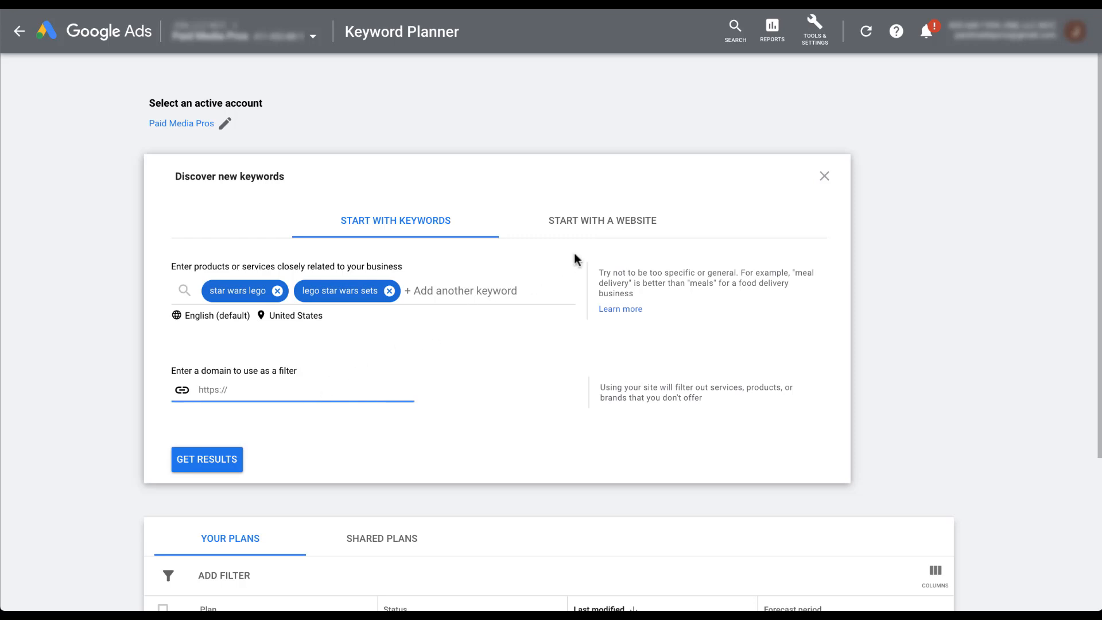
click(606, 233)
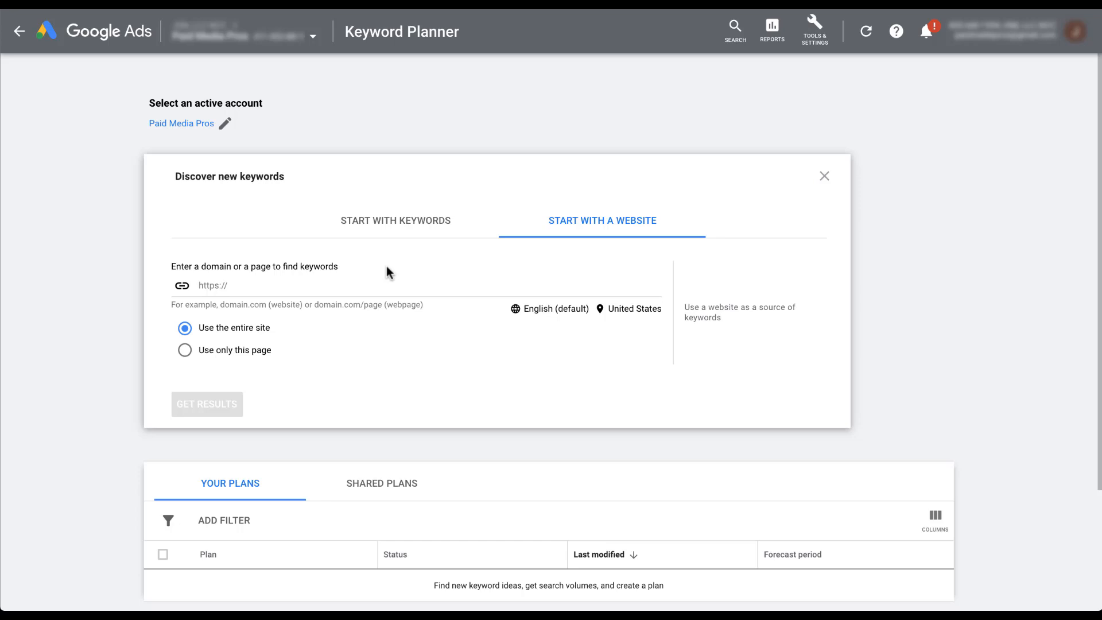
click(356, 283)
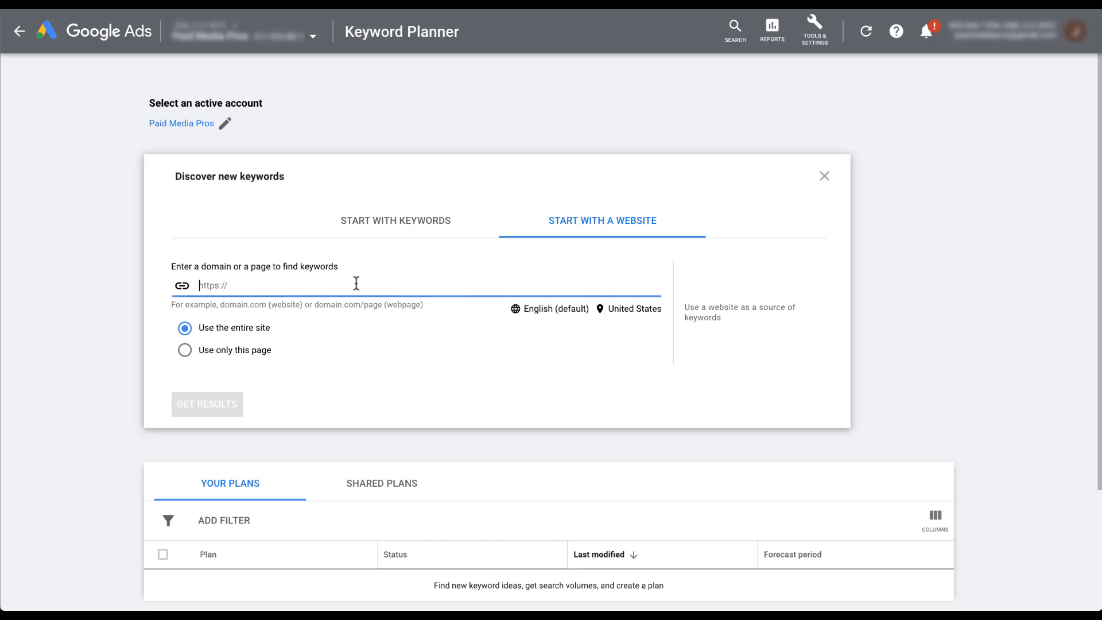
text(https://www.lego.com/en-us/themes/star-wars)
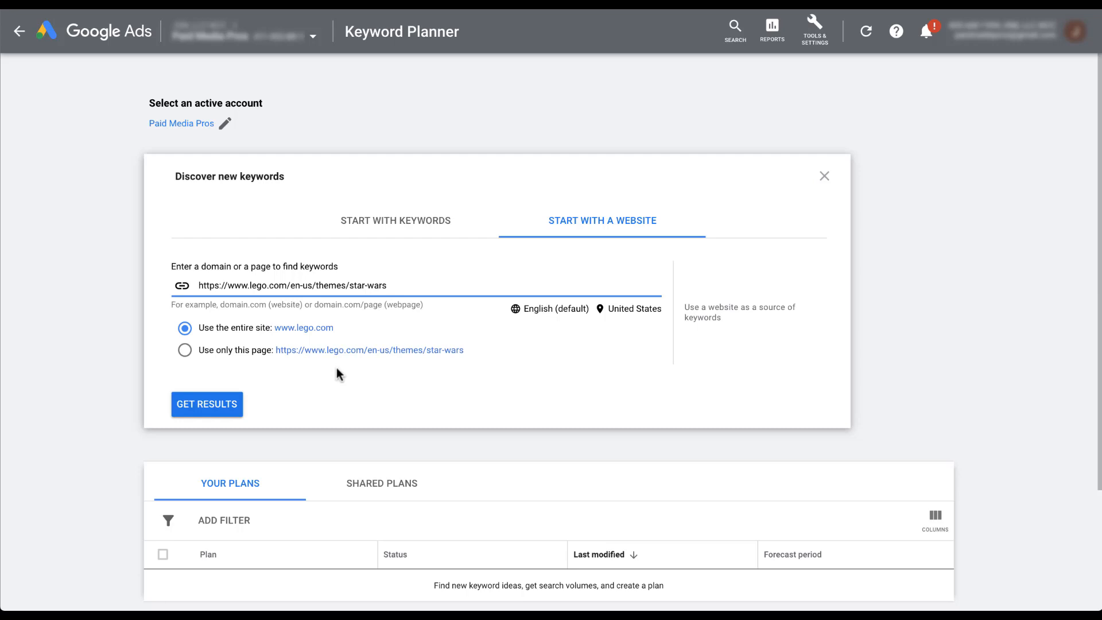
click(184, 351)
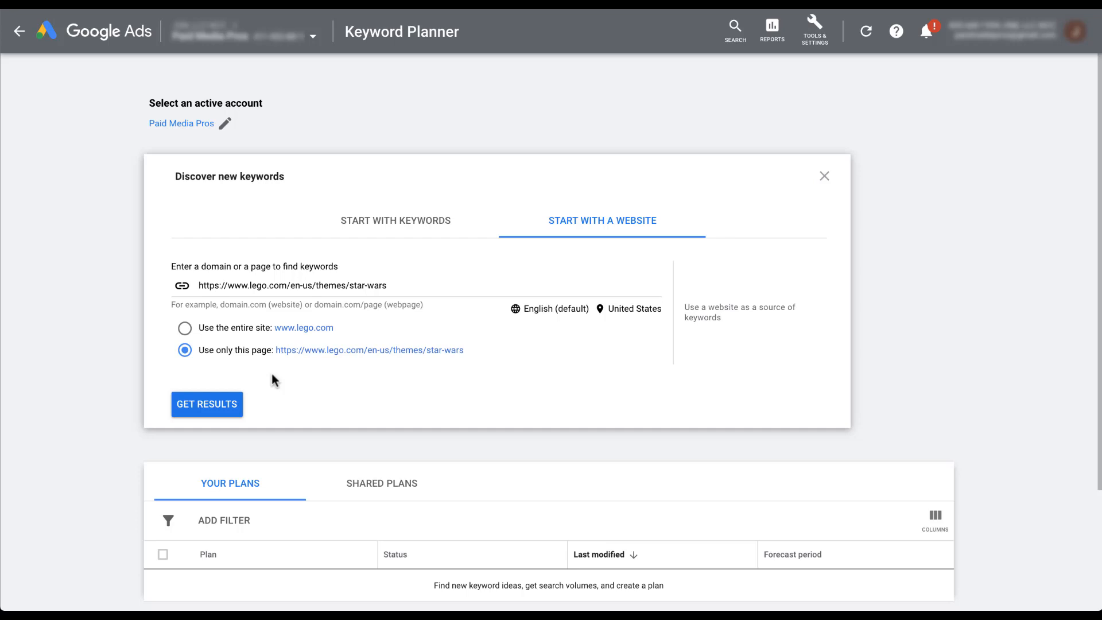
click(218, 408)
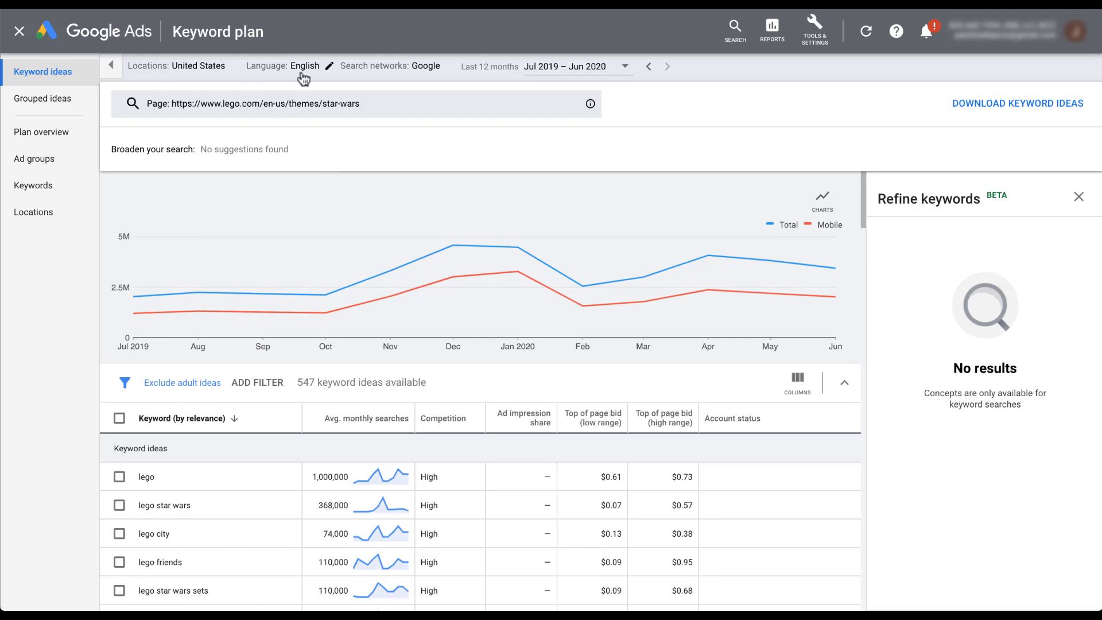
- Check the search network options and set the keyword data's date range to All available
click(421, 71)
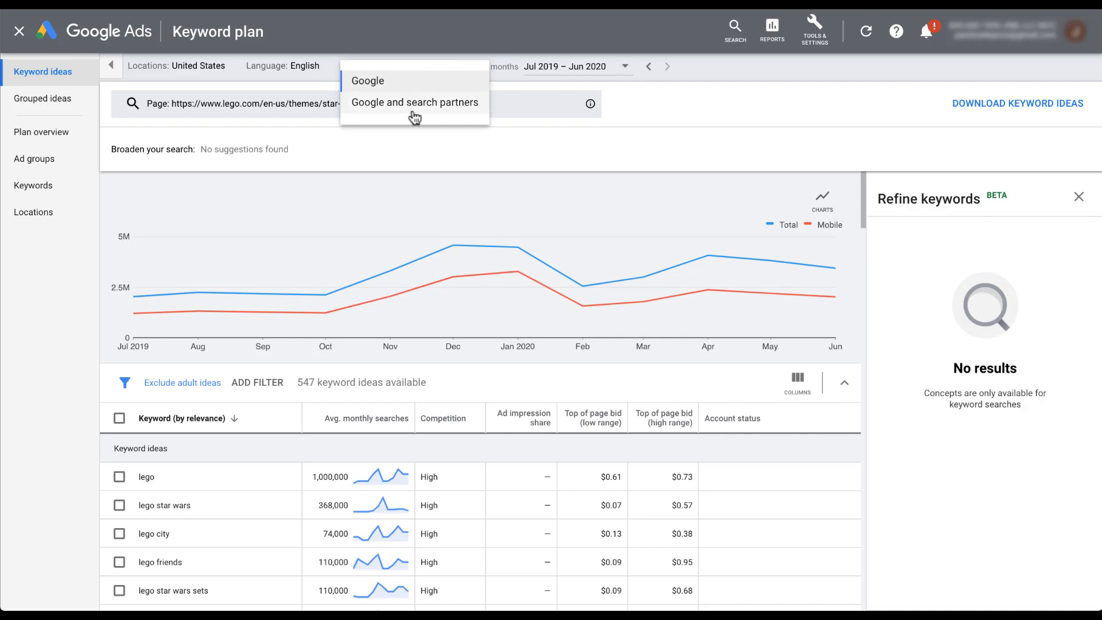
click(435, 143)
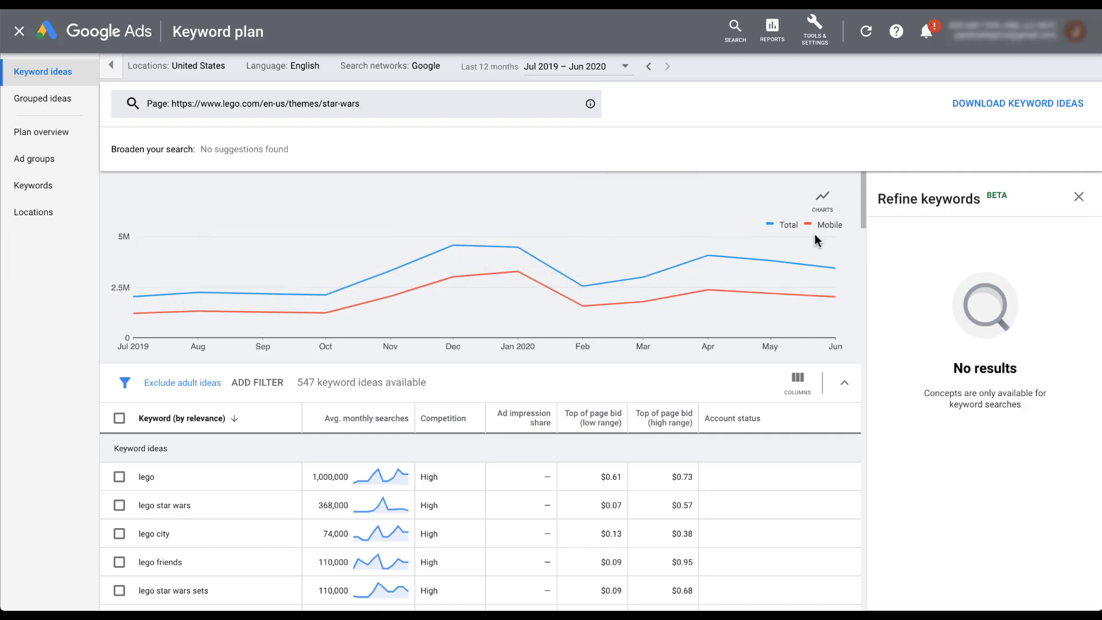
click(624, 69)
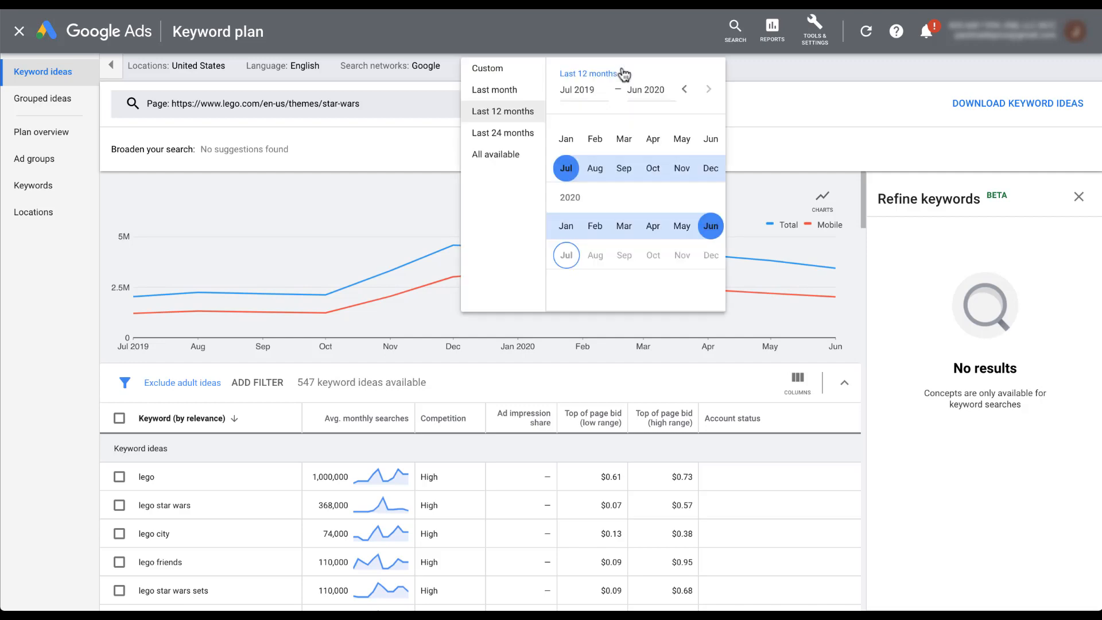
click(520, 155)
mouse_move(197, 275)
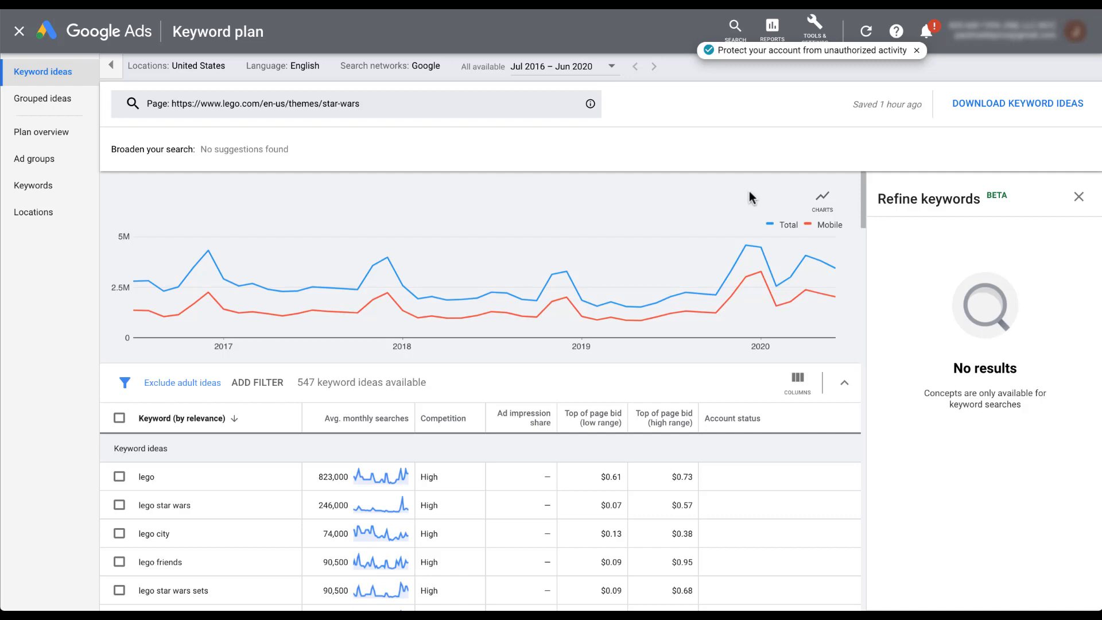
- View the search volume chart broken down by platforms and by locations, including the choices for location level
click(825, 217)
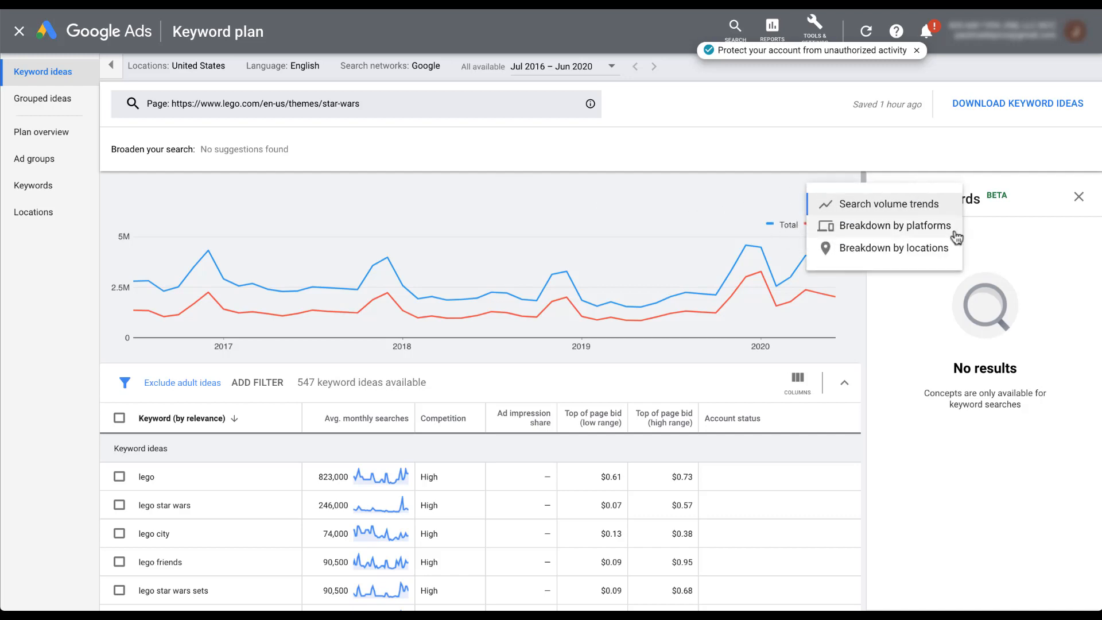
click(895, 225)
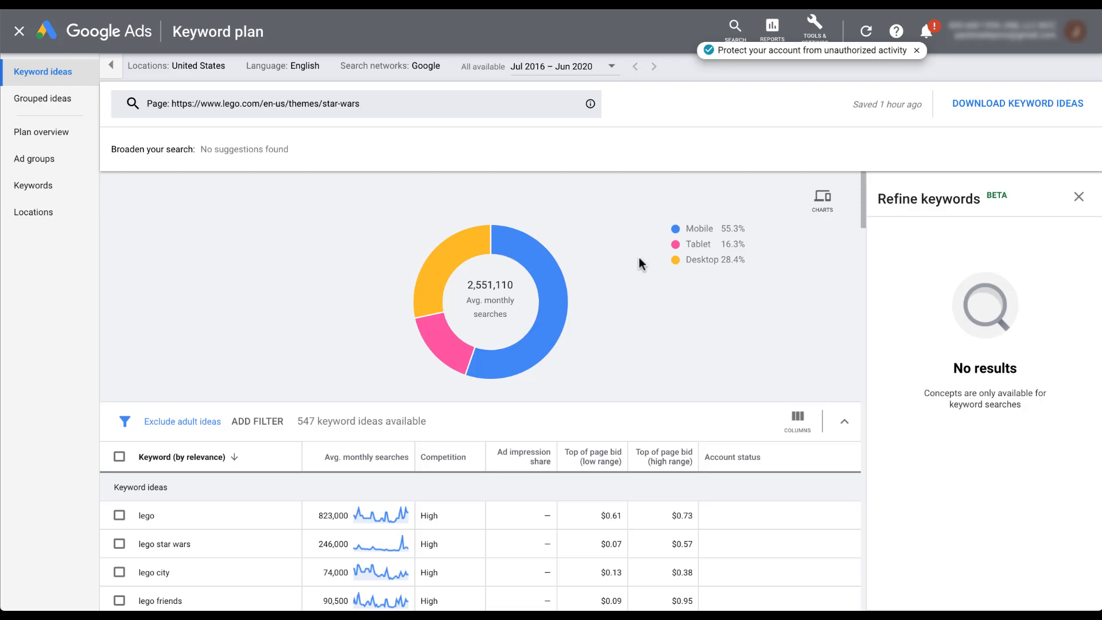
click(823, 198)
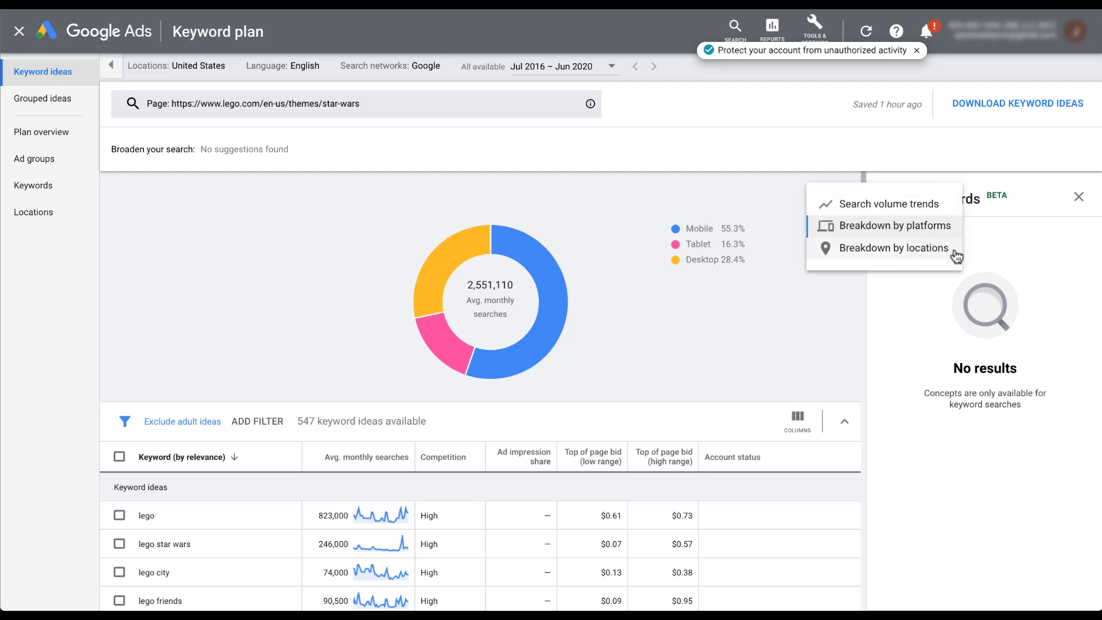
click(893, 248)
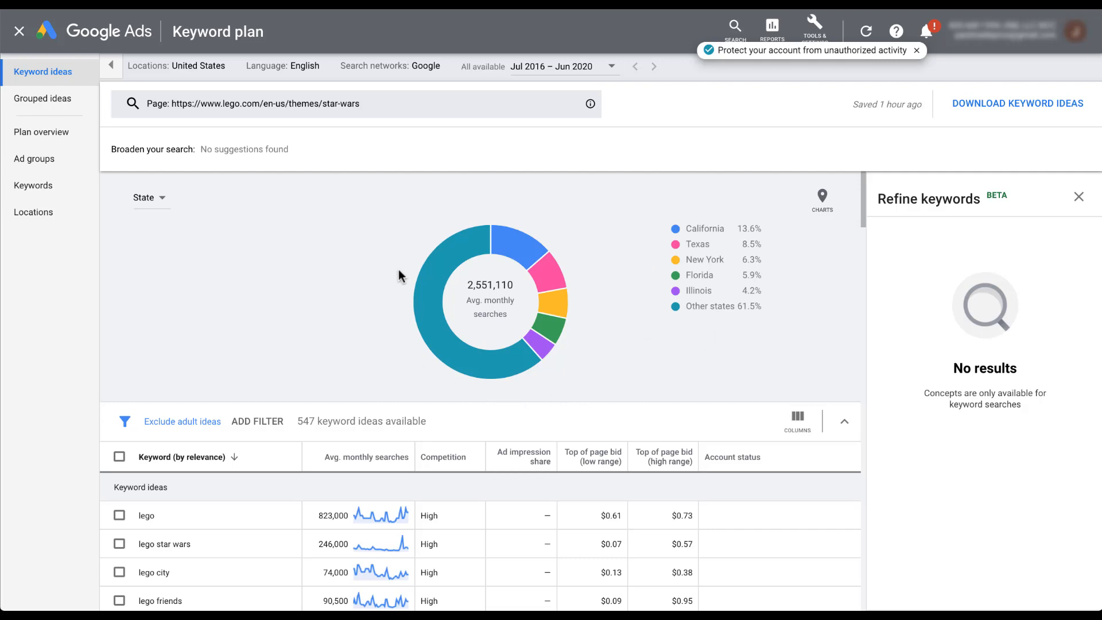
click(163, 198)
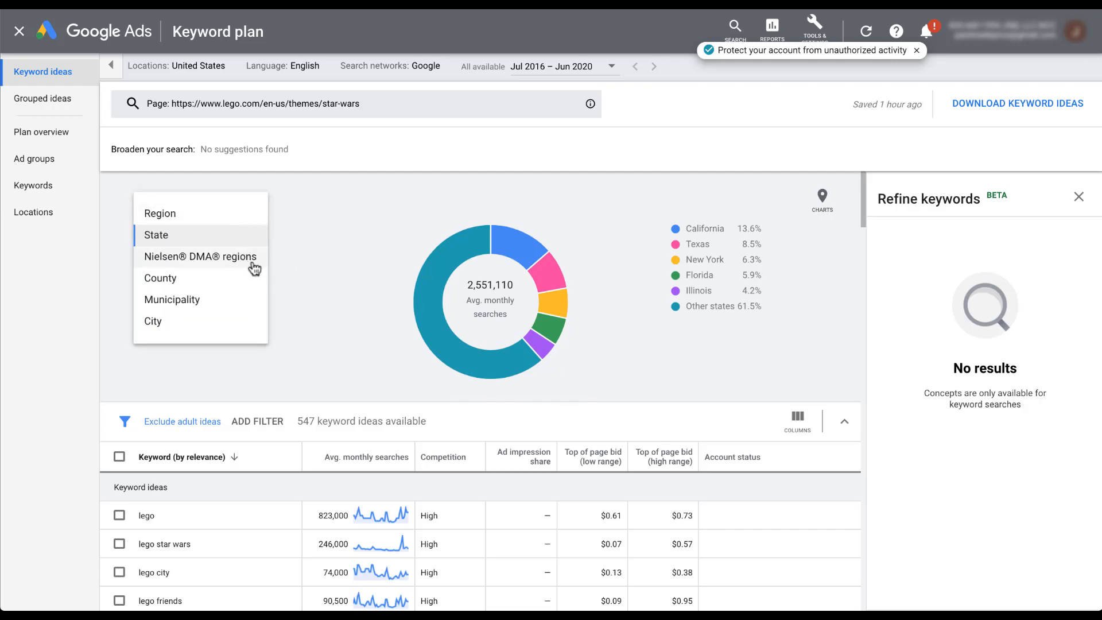
click(329, 230)
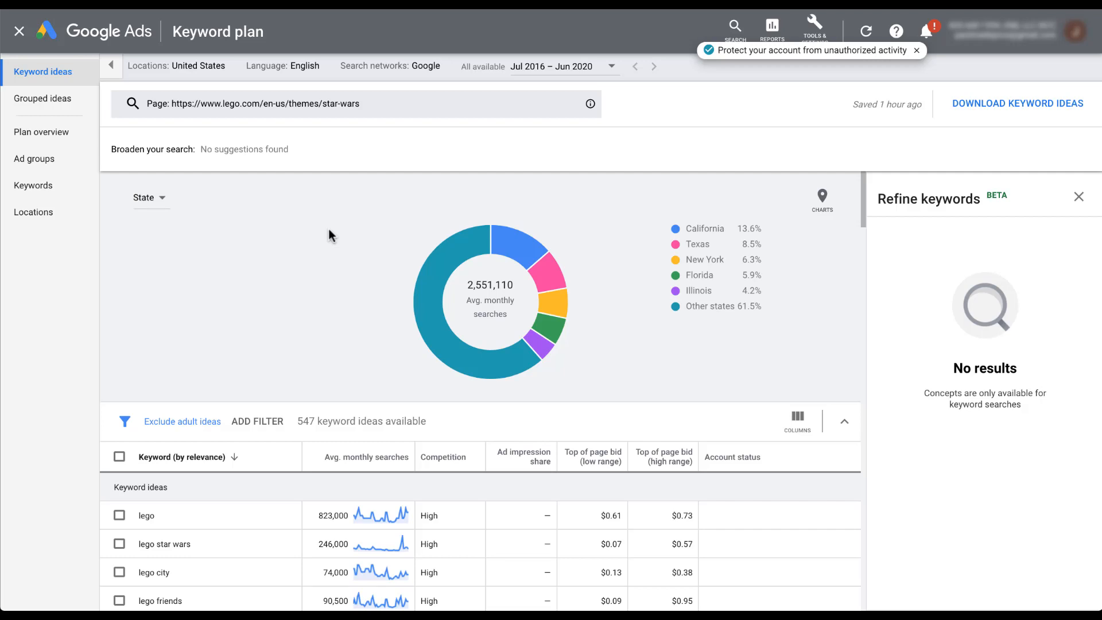
- Return the chart to search volume trends and examine the keyword ideas table's monthly searches and bid columns
click(823, 198)
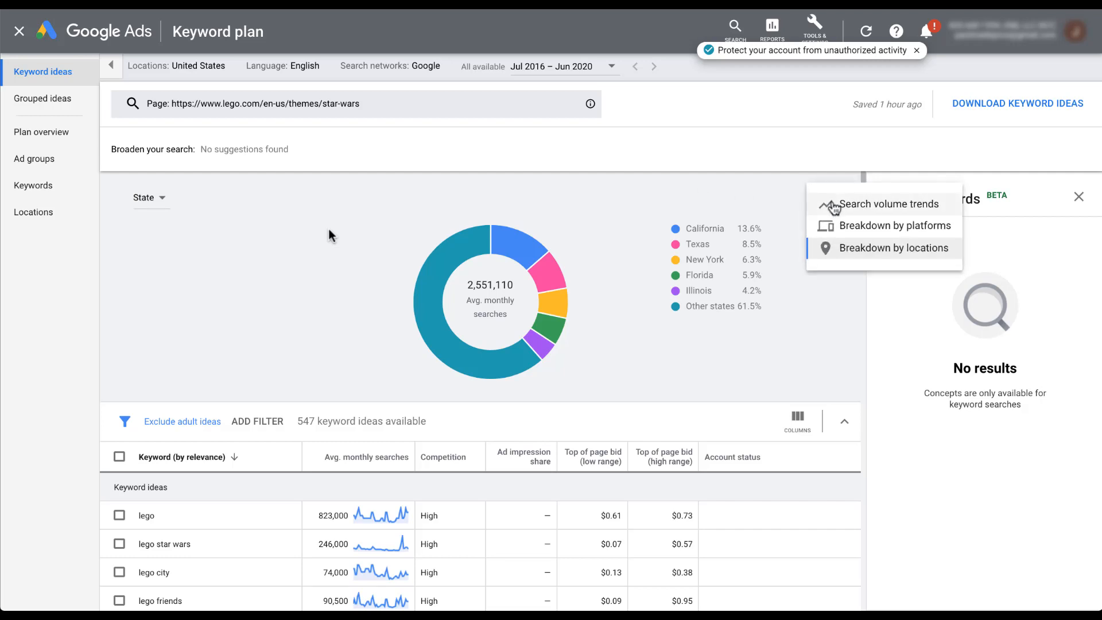
click(832, 205)
scroll(524, 396, down, 1)
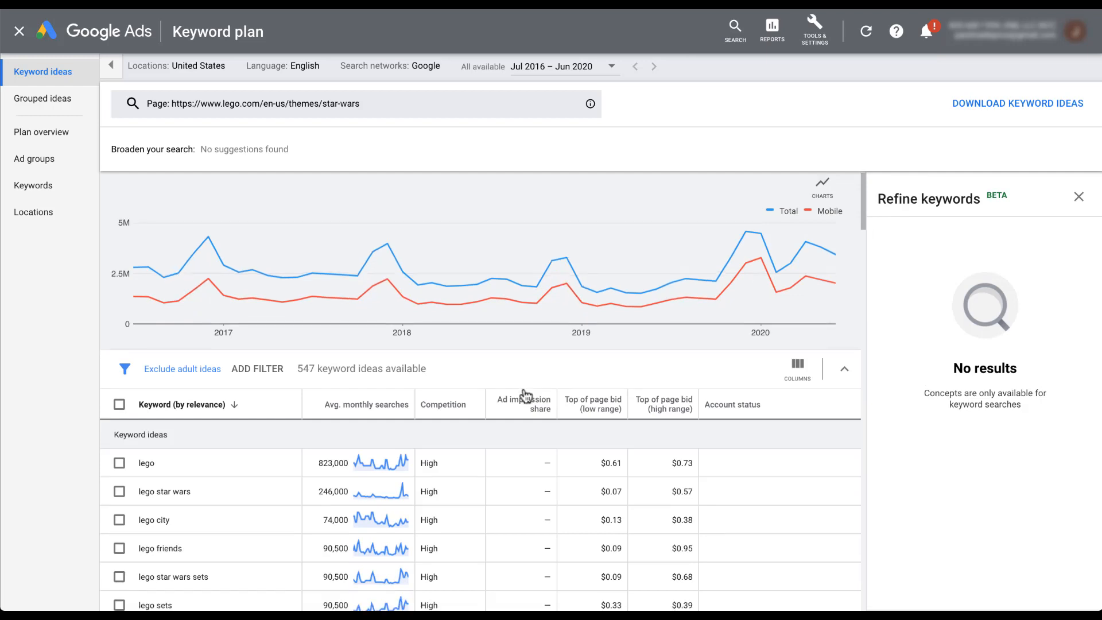
scroll(525, 396, down, 4)
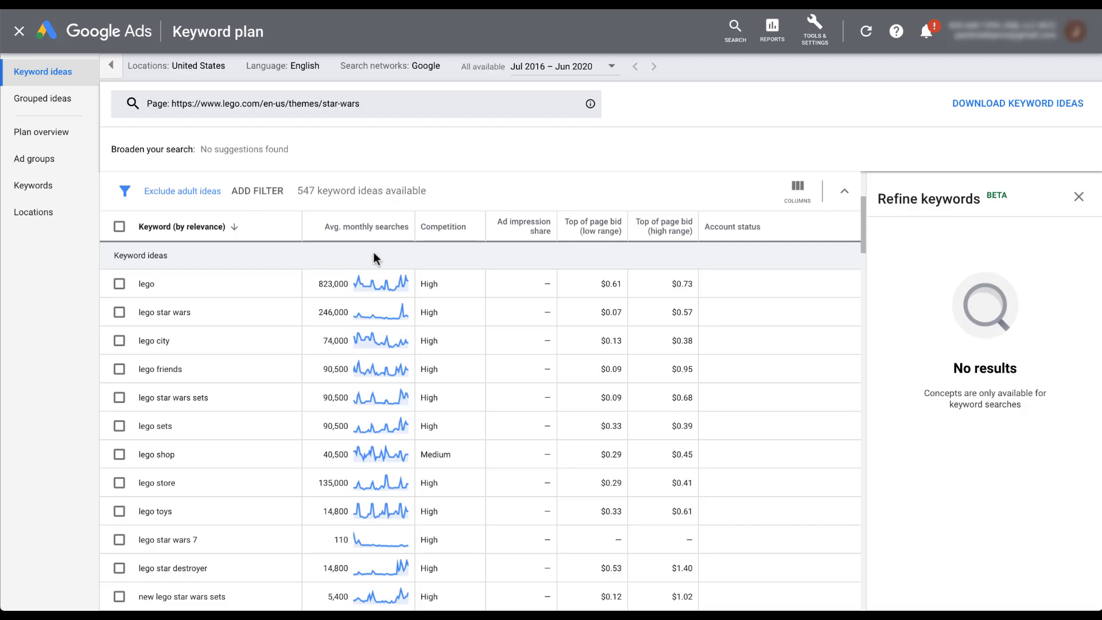
mouse_move(384, 284)
mouse_move(744, 225)
- Filter the keyword ideas to keywords containing "star wars" using Text Match
click(258, 195)
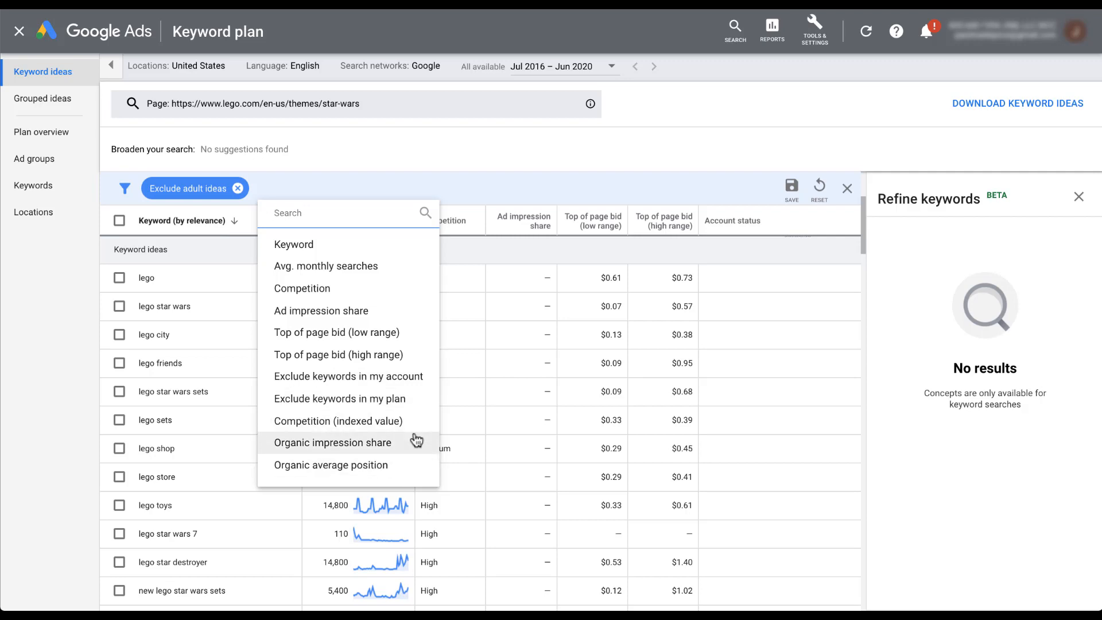
click(403, 253)
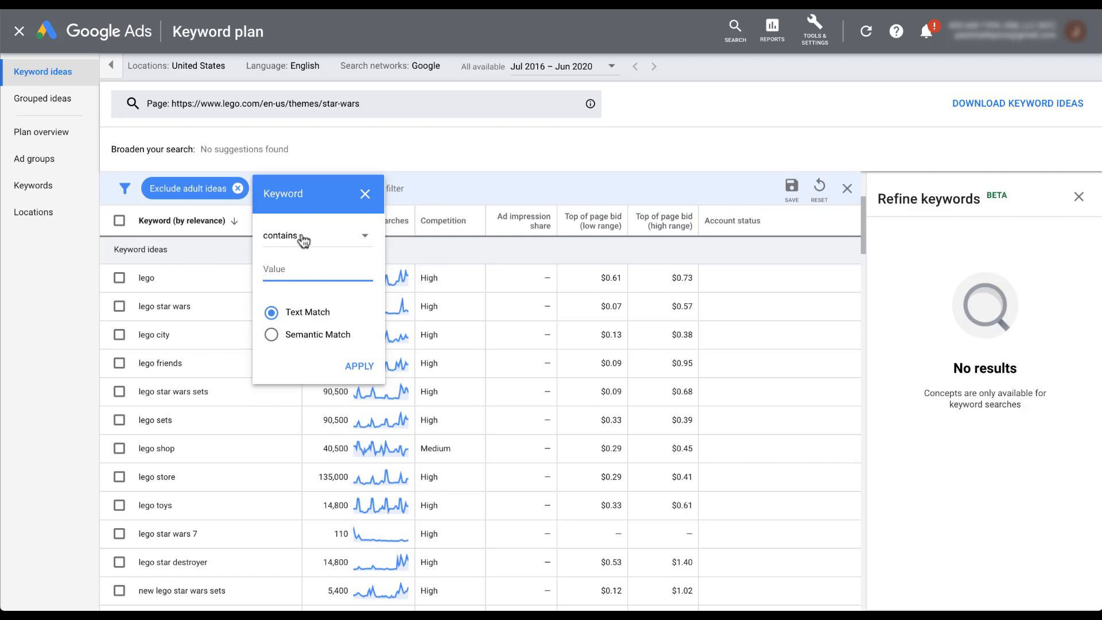
click(361, 237)
click(328, 258)
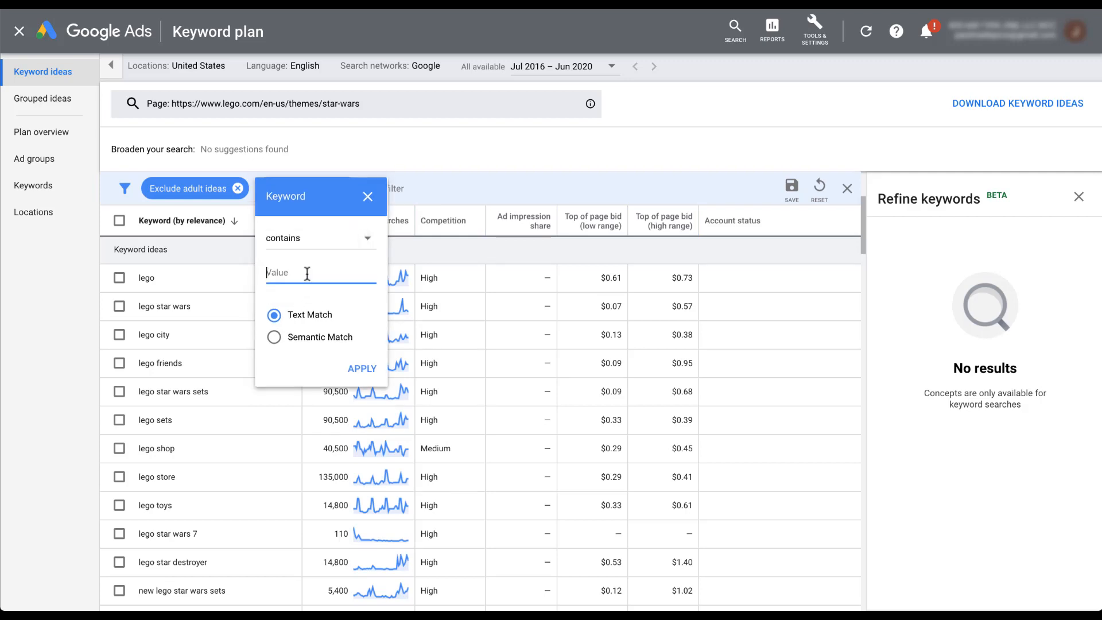
text(star wars)
mouse_move(368, 321)
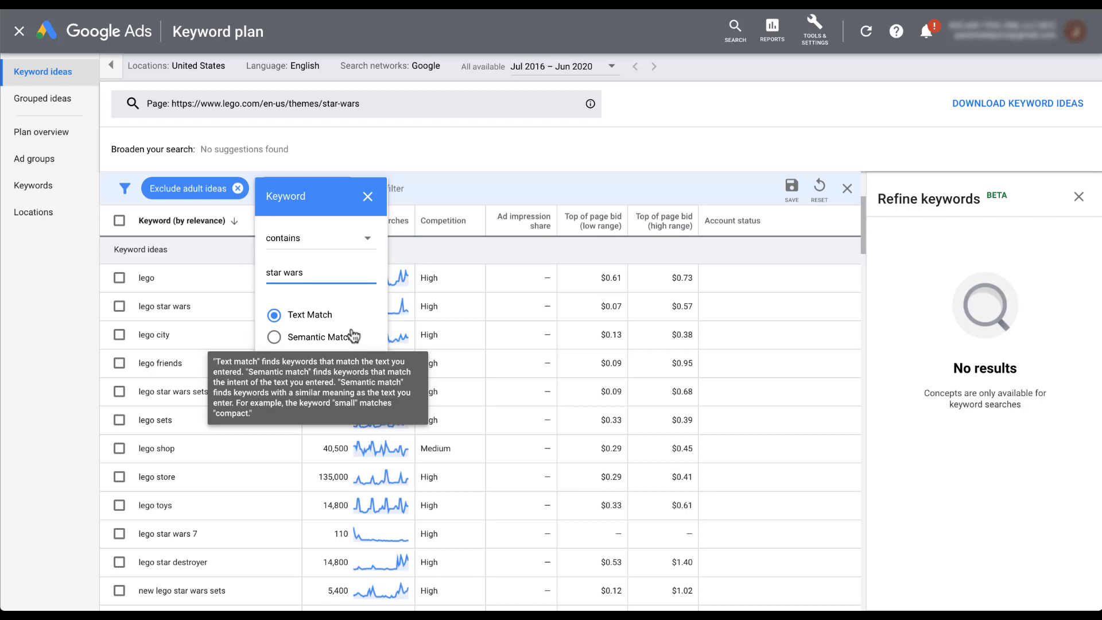
click(363, 374)
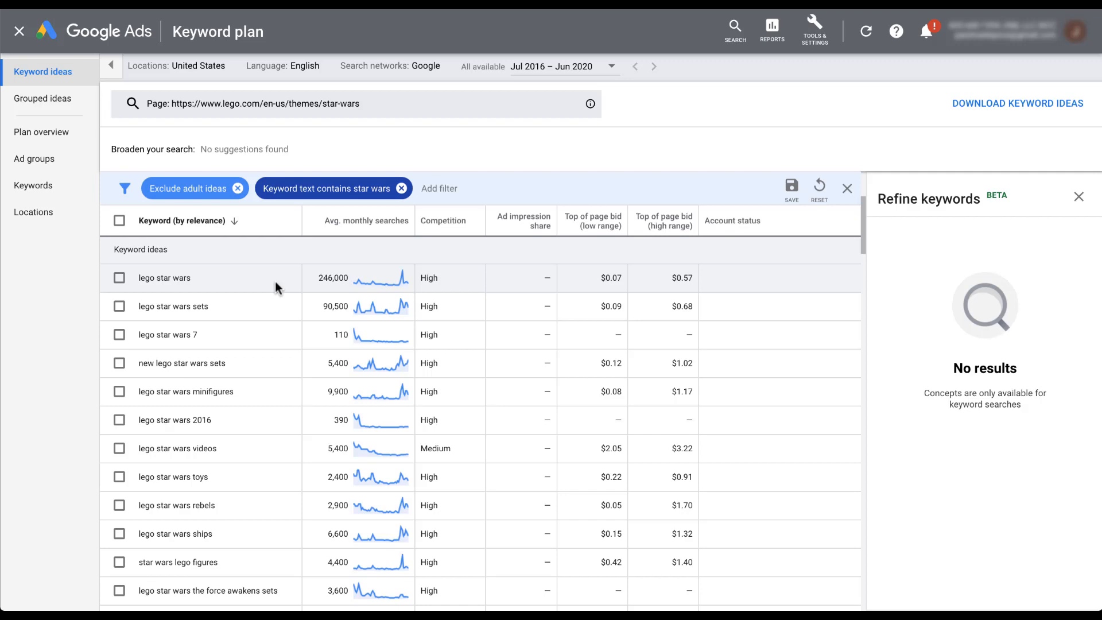
- Get keyword ideas for "lego star wars sets", "lego star wars" and "star wars lego" filtered by the Lego Star Wars page, removing the "star wars" text filter
click(384, 103)
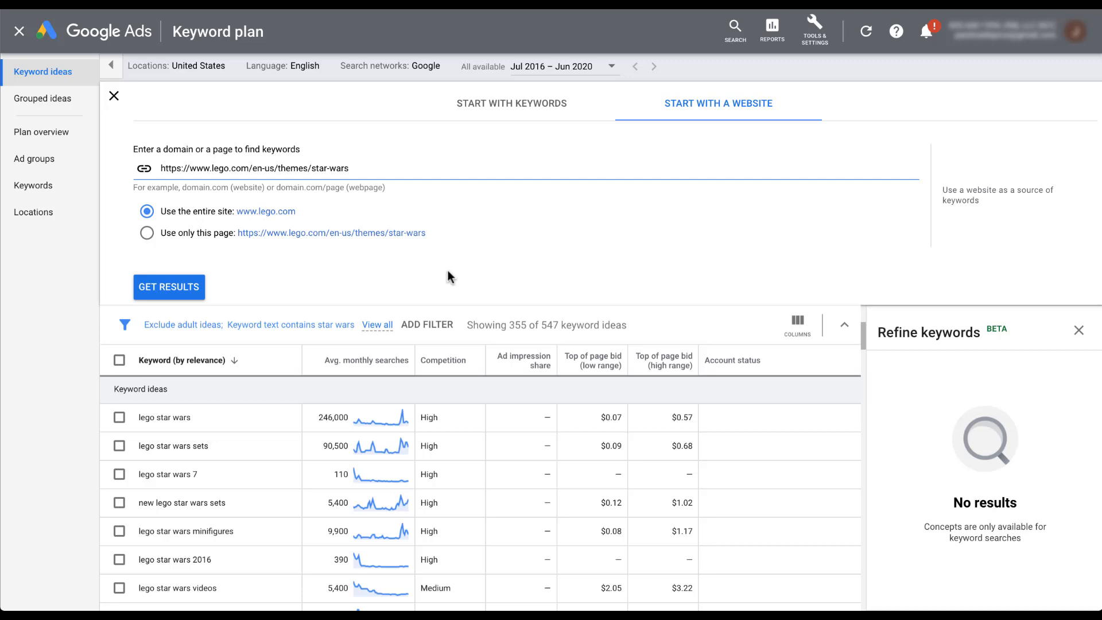
click(525, 119)
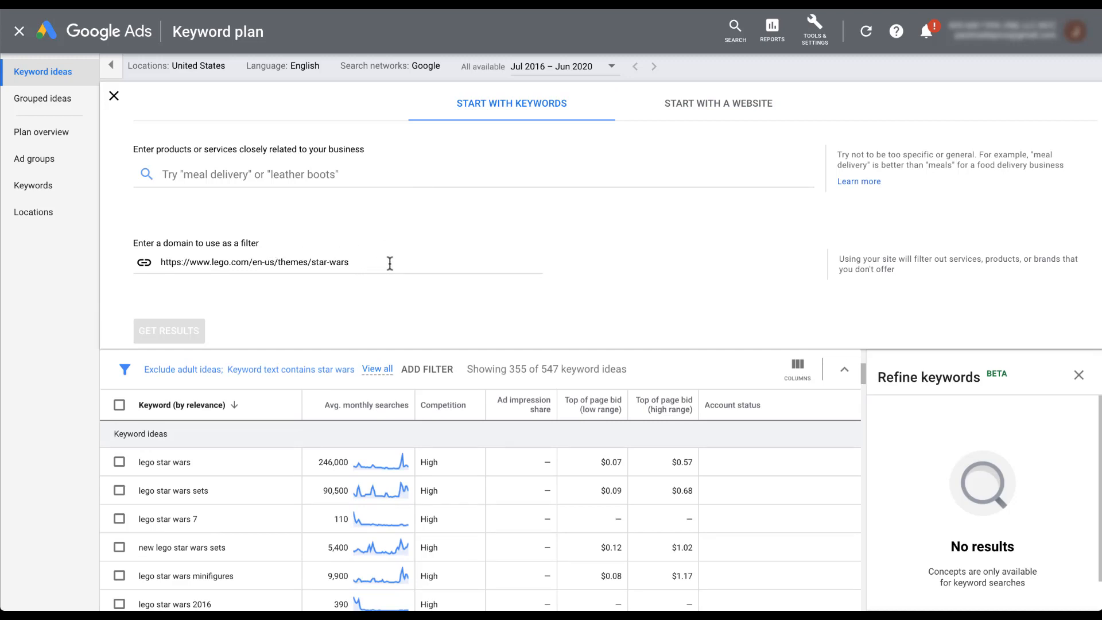
click(311, 175)
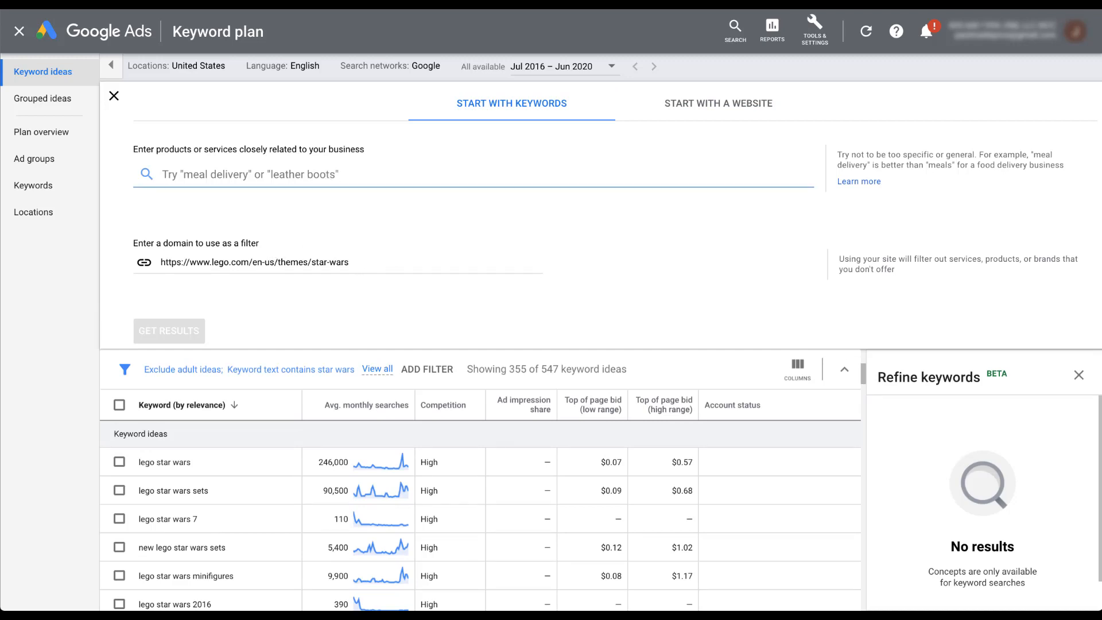
text(lego star wars sets)
key(Return)
text(lego star wars)
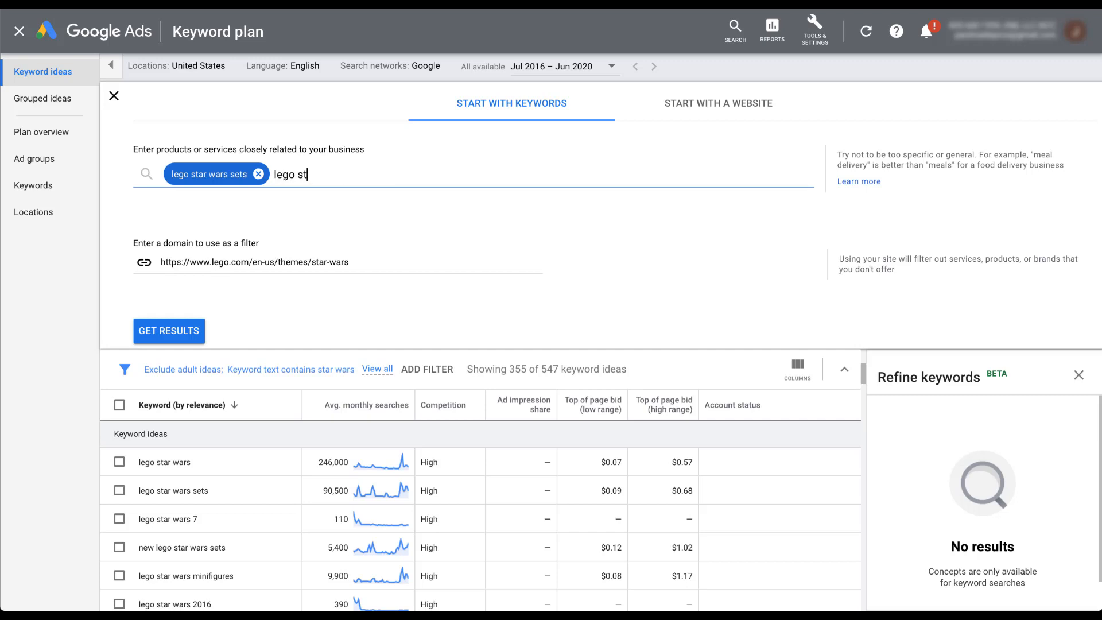
key(Return)
text(star wars lego)
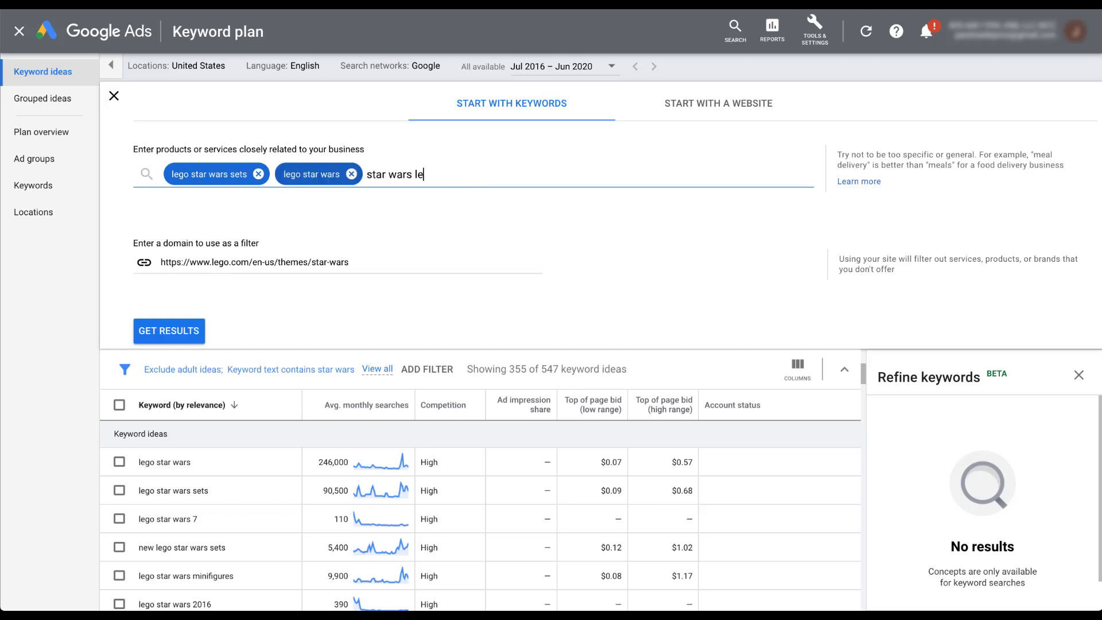
key(Return)
click(172, 330)
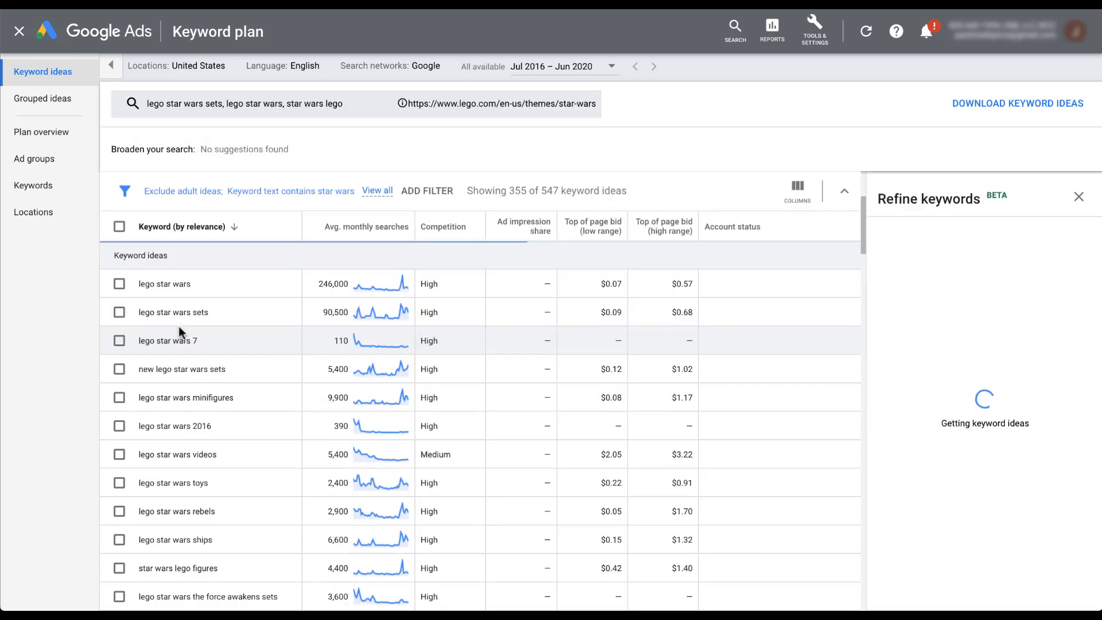
click(332, 193)
click(402, 188)
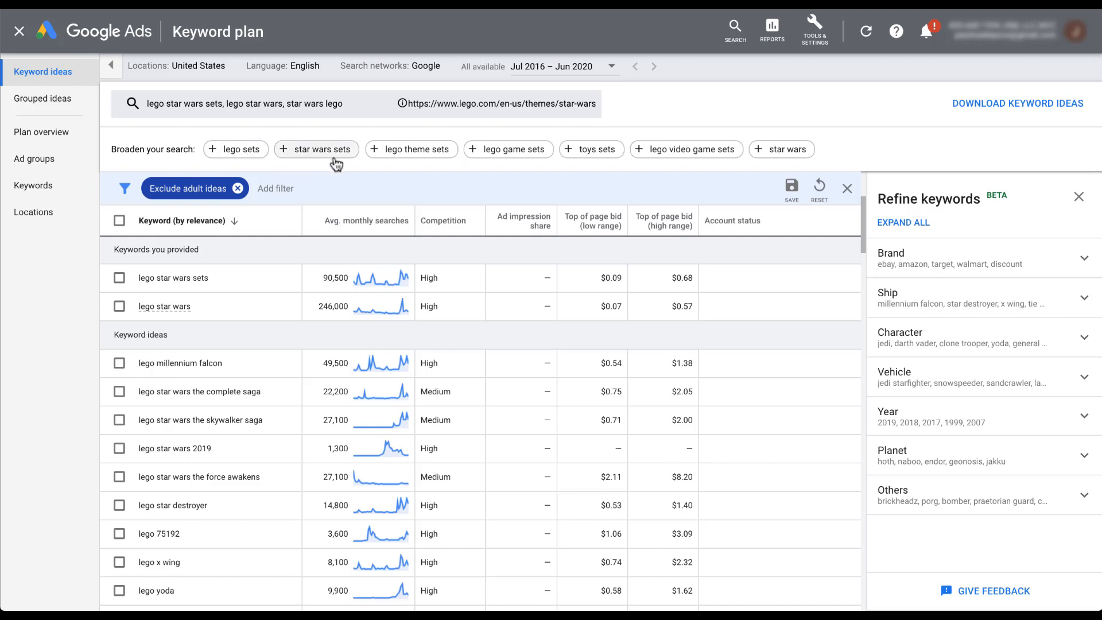
- Try broadening the search with "star wars sets", and remove that seed keyword before getting the results again
click(286, 150)
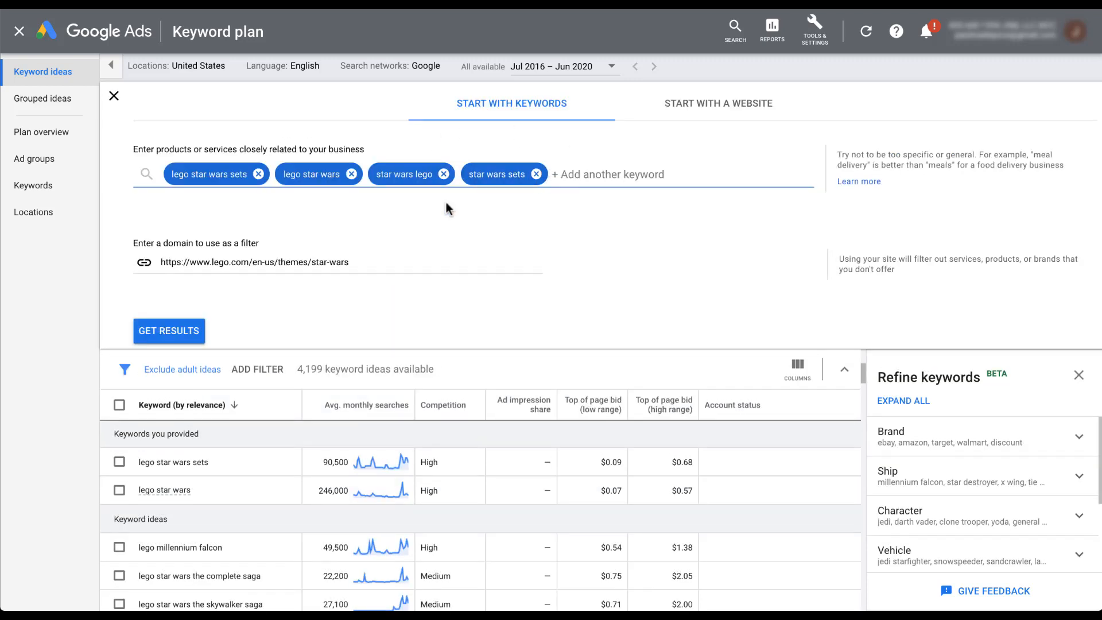
click(536, 174)
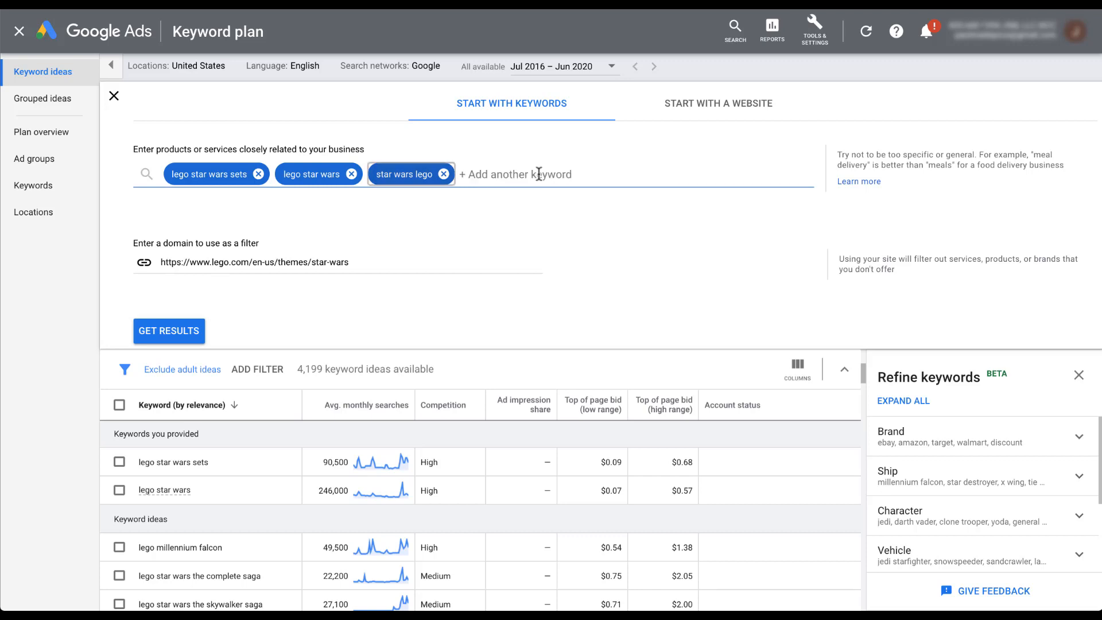
click(167, 337)
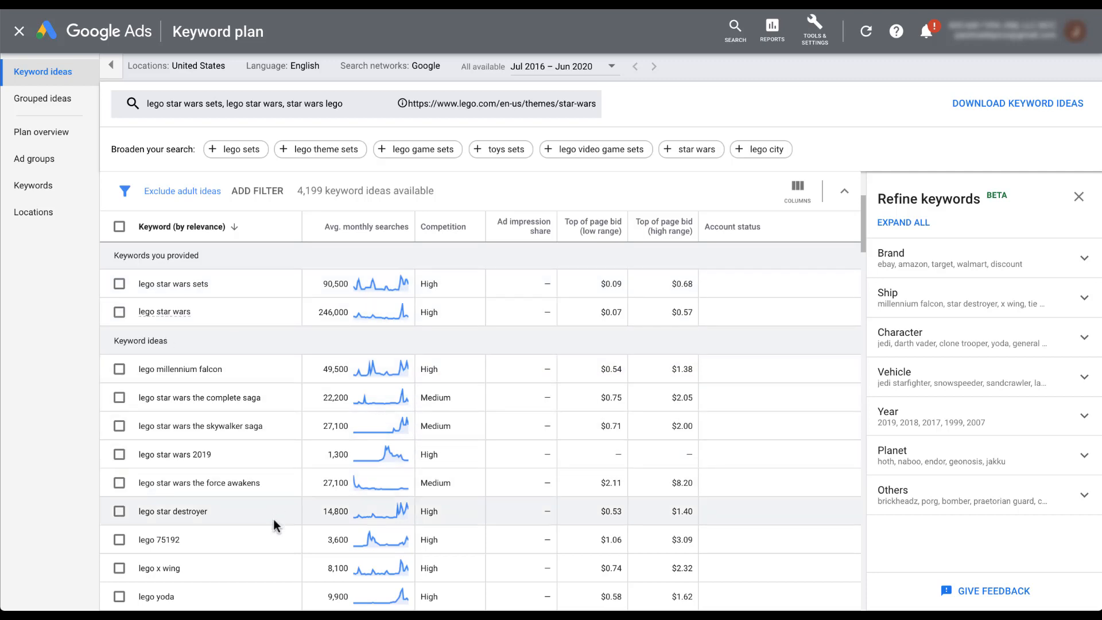
- Try excluding the millennium falcon keywords from the Ship refinement group, and include them again
scroll(269, 572, down, 3)
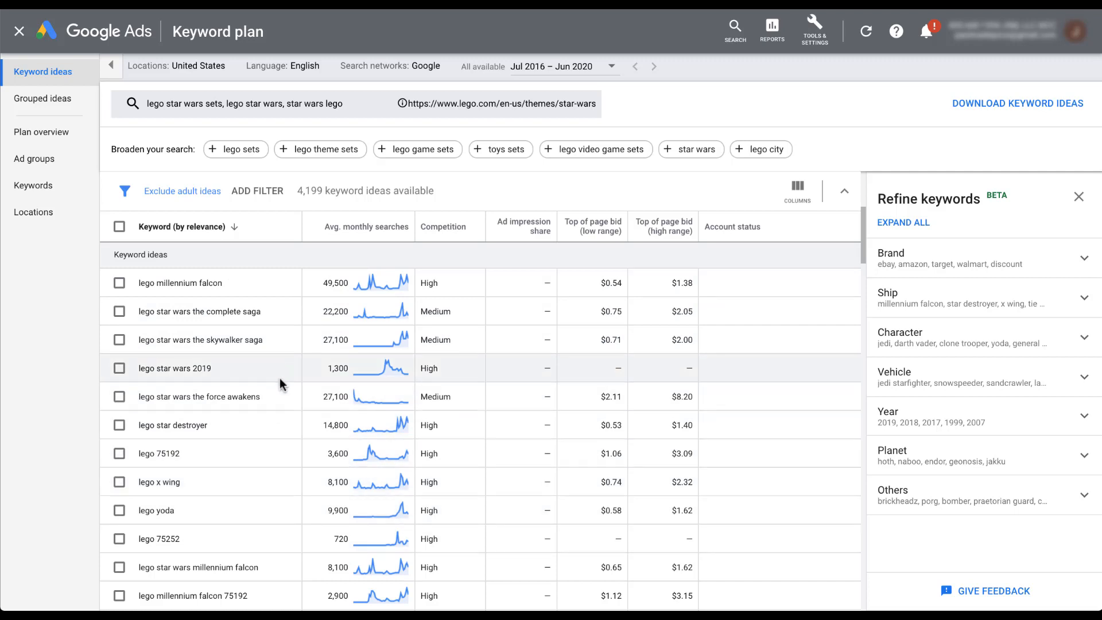
scroll(281, 363, up, 3)
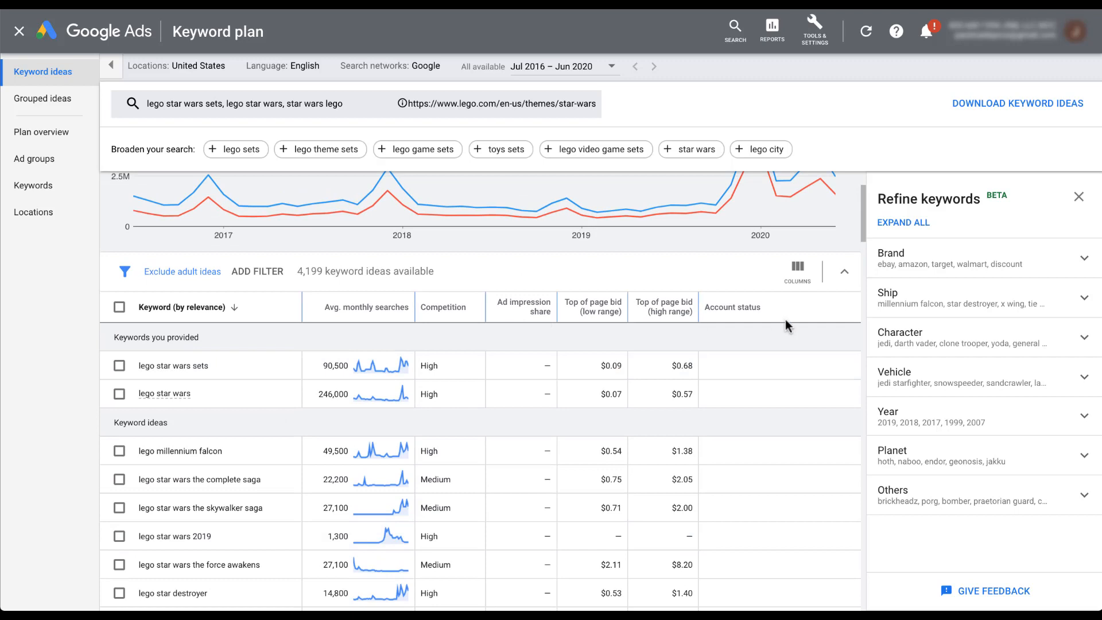
scroll(811, 281, up, 2)
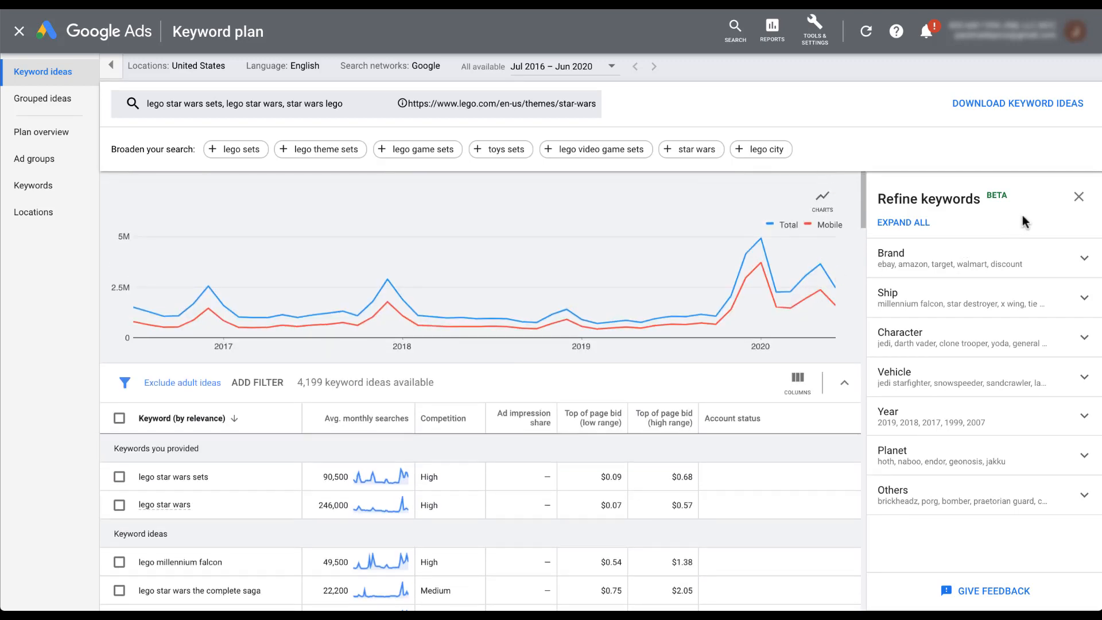
scroll(844, 477, down, 3)
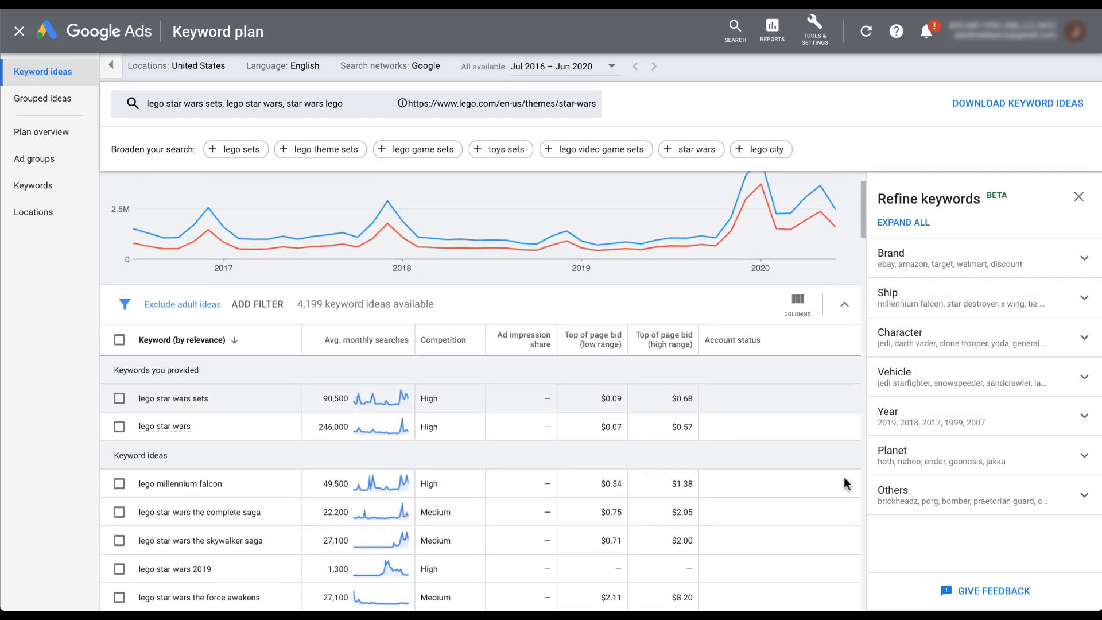
scroll(843, 477, down, 2)
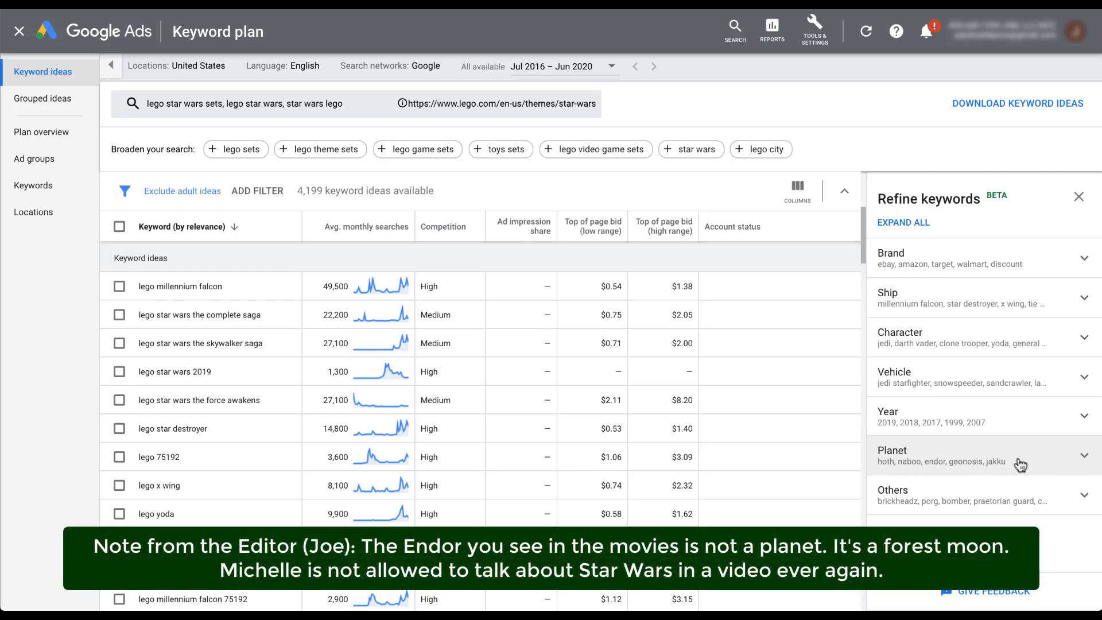
click(1085, 301)
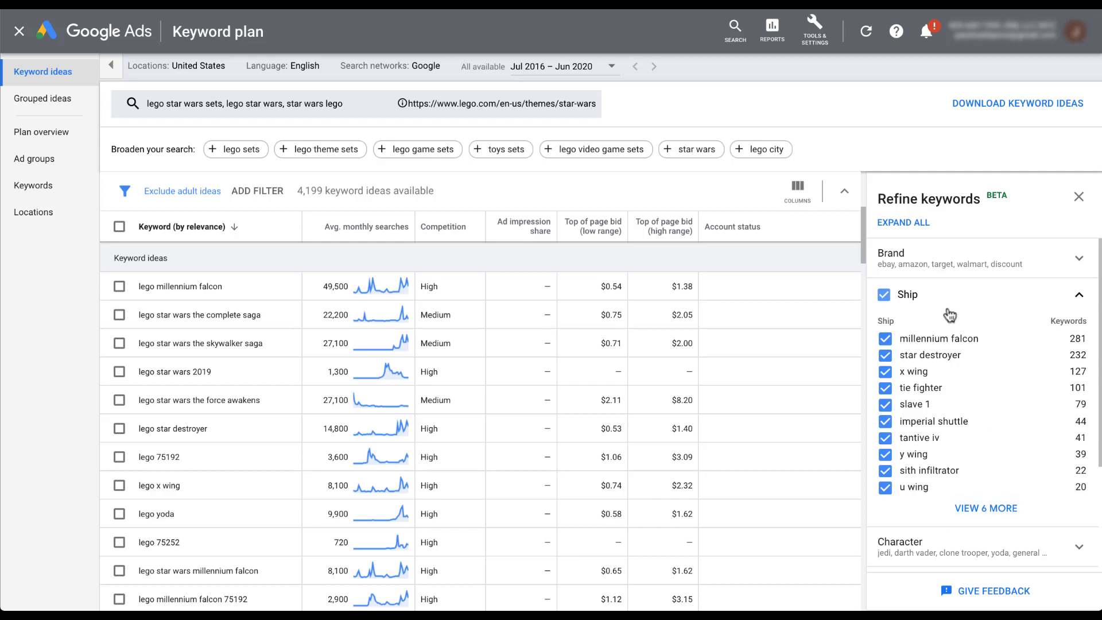
click(886, 341)
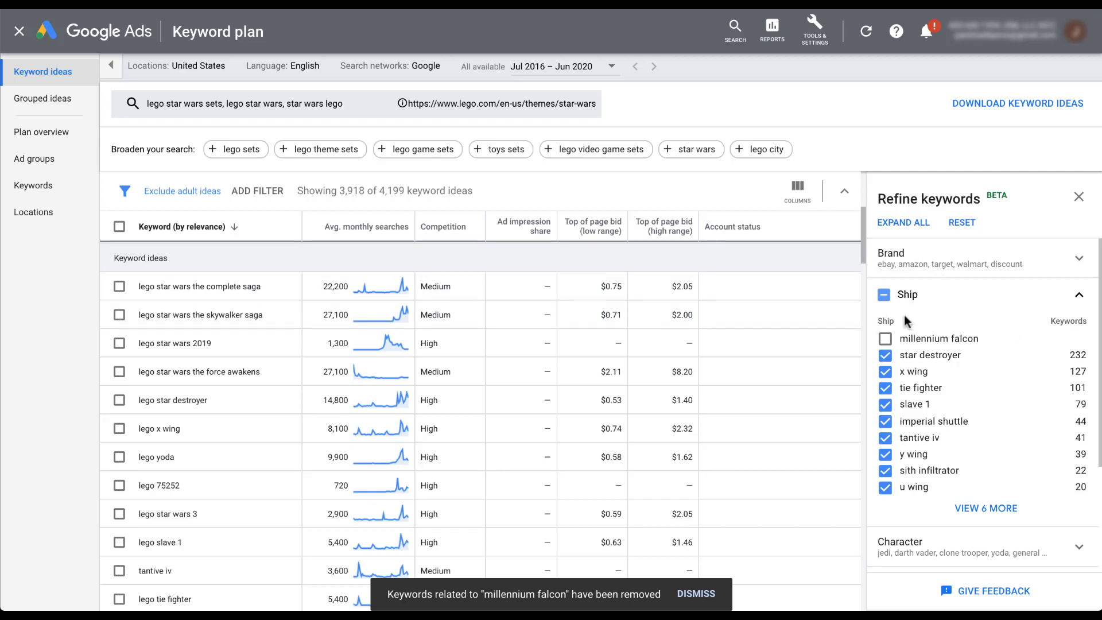
click(885, 340)
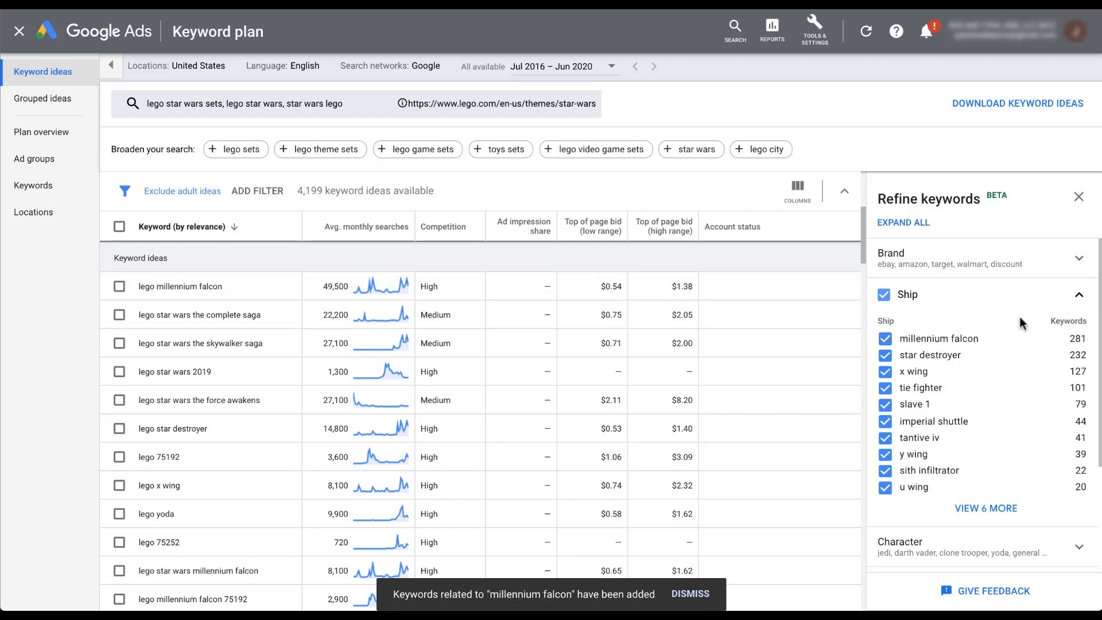
click(1080, 295)
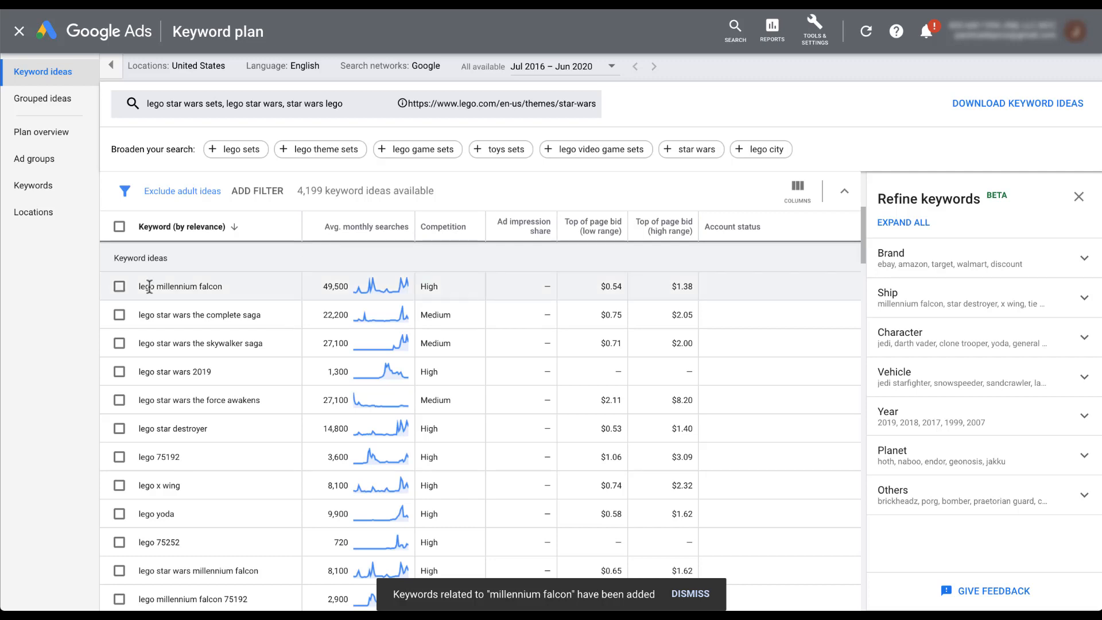
- Select lego millennium falcon and lego star destroyer, targeting Ad group 1 of the existing Search-2 campaign with phrase match
click(119, 287)
click(118, 431)
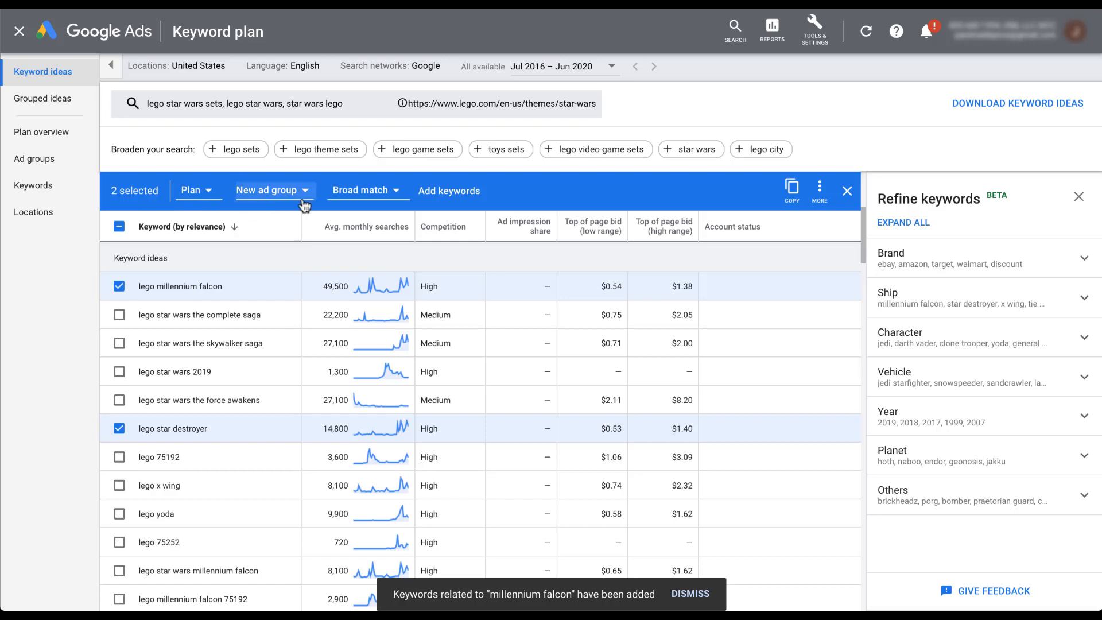
click(207, 195)
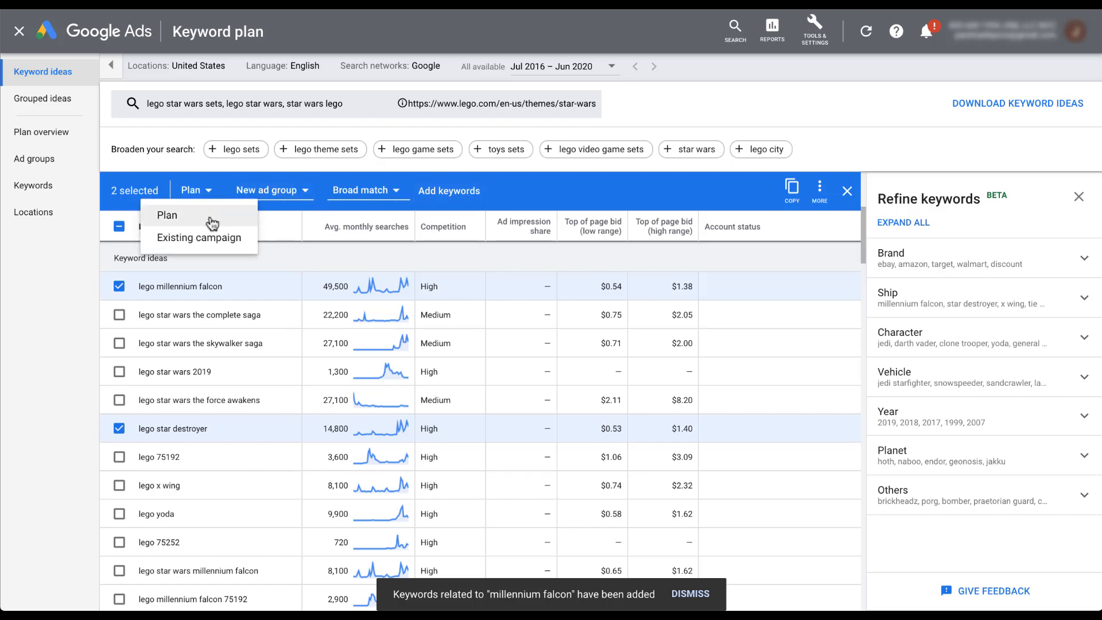
click(247, 240)
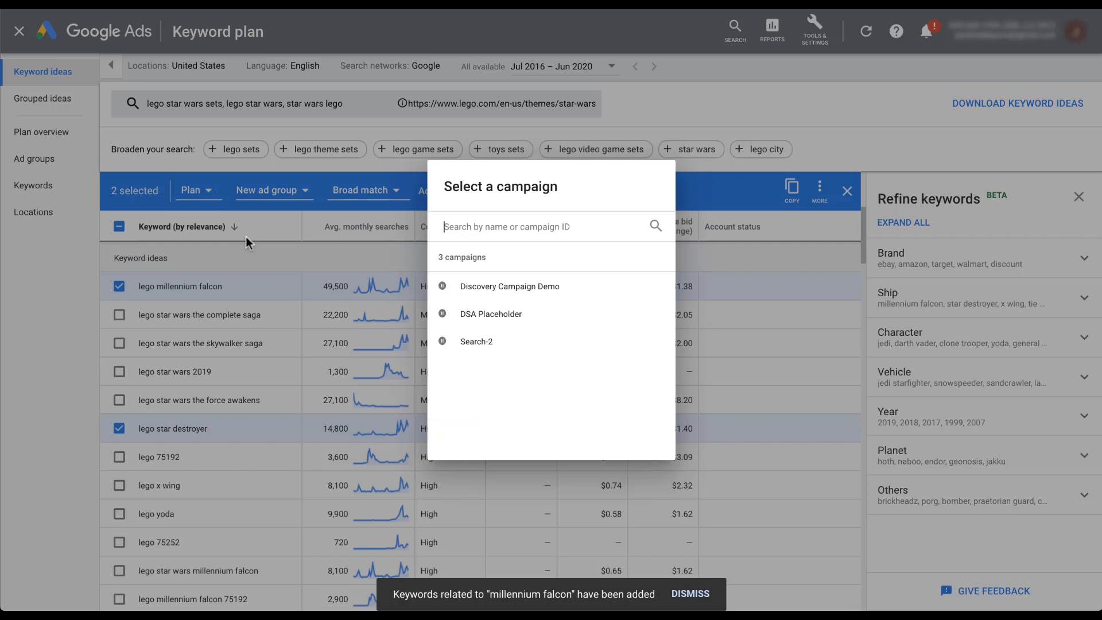
click(513, 344)
click(352, 268)
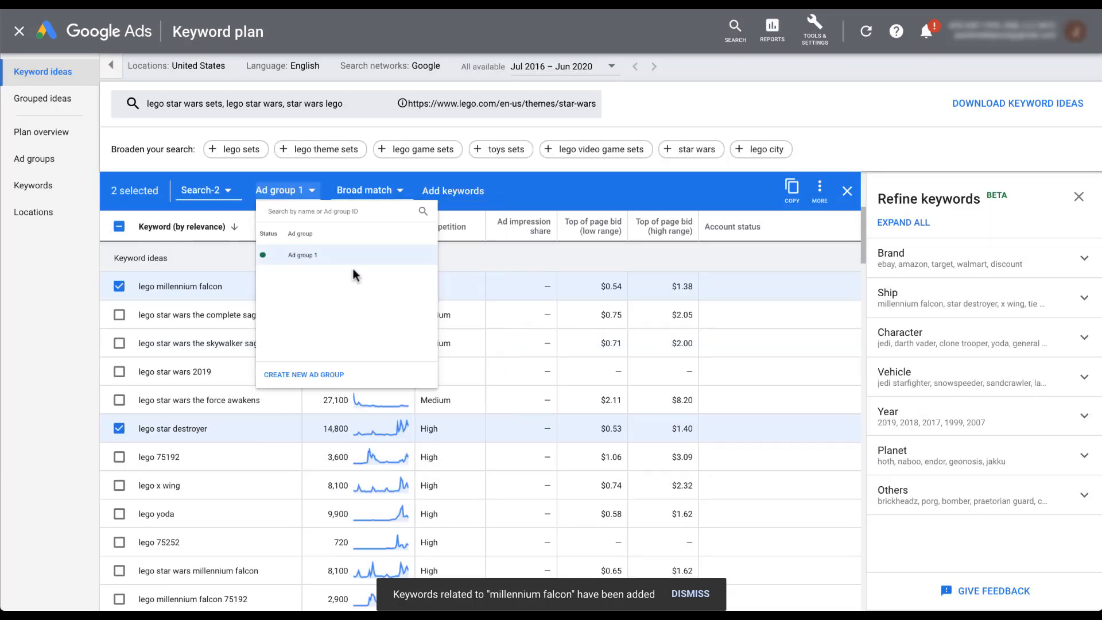
click(401, 193)
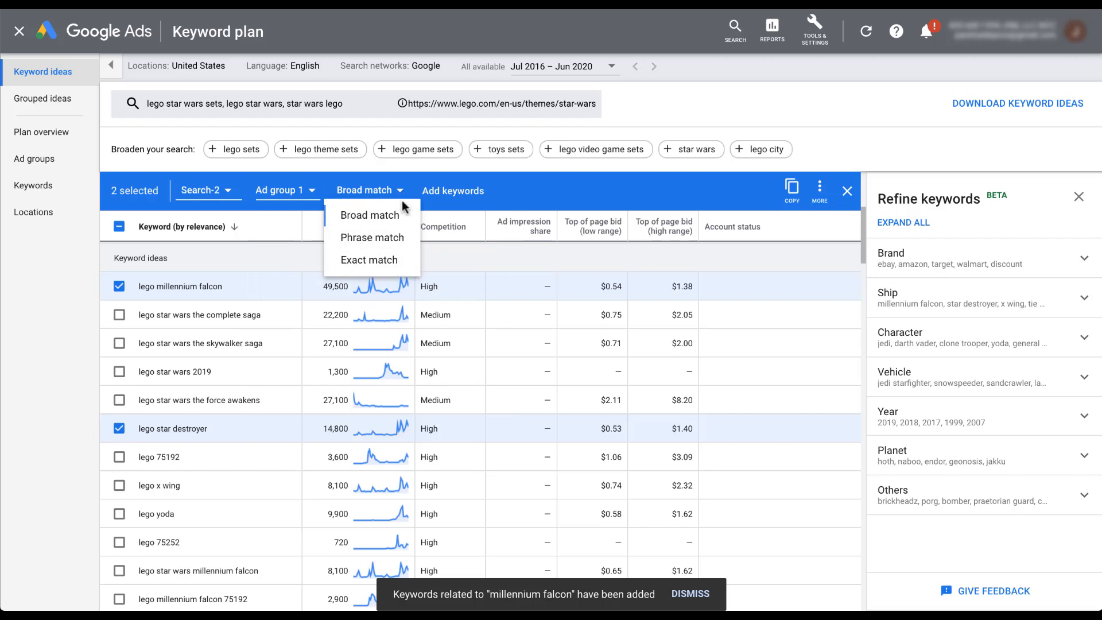
click(373, 237)
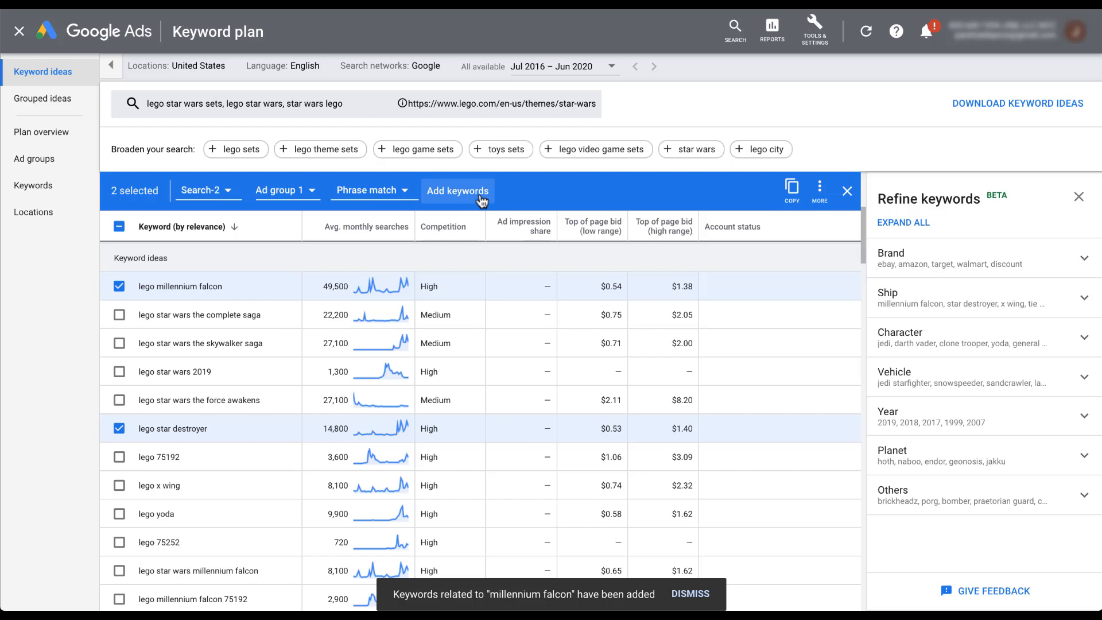
- Switch the selected keywords' destination to the plan and add them to a new ad group named Ships
click(226, 194)
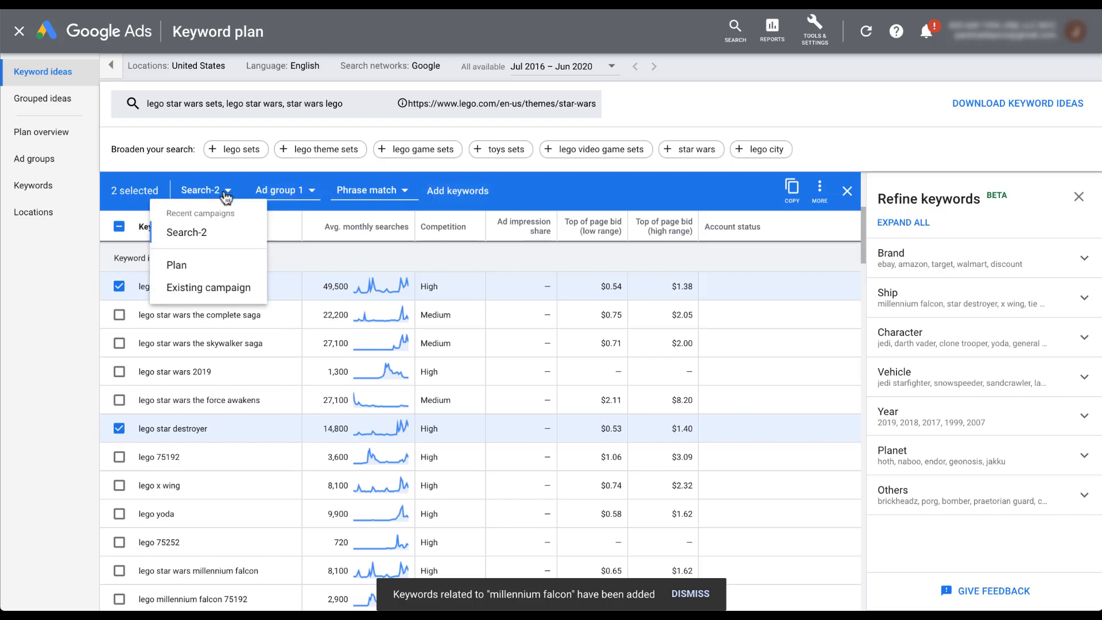
click(236, 270)
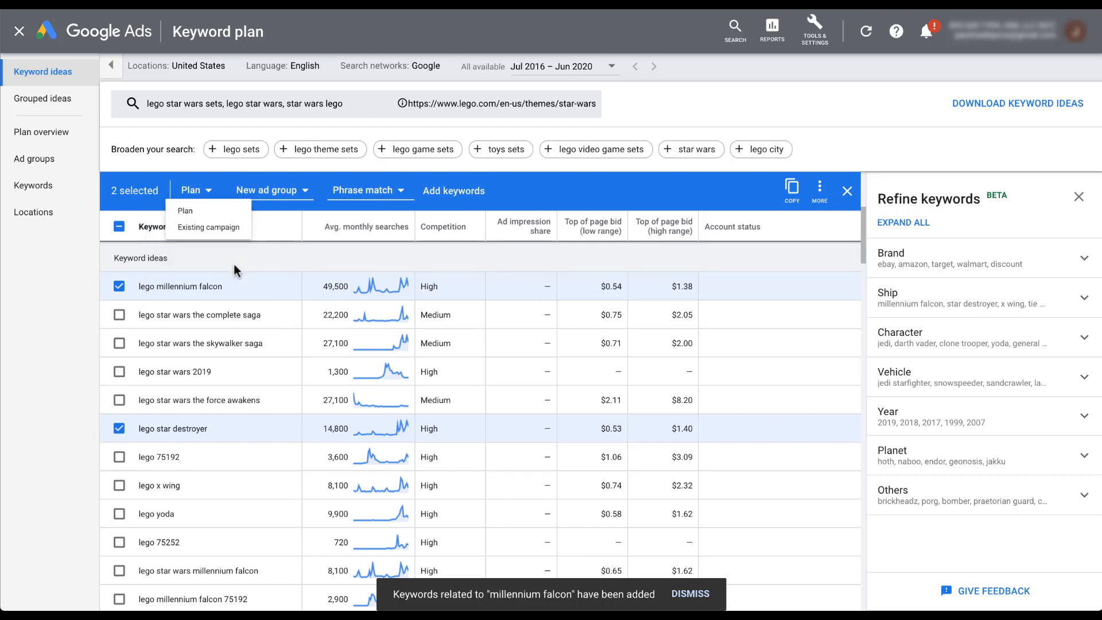
click(309, 197)
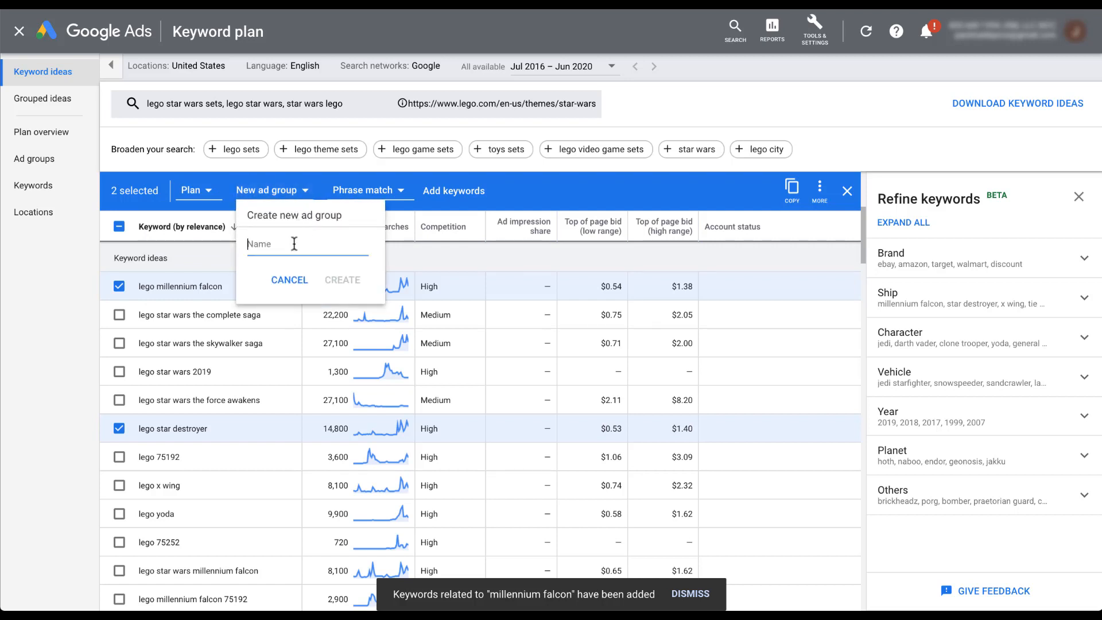
text(Ships)
click(342, 279)
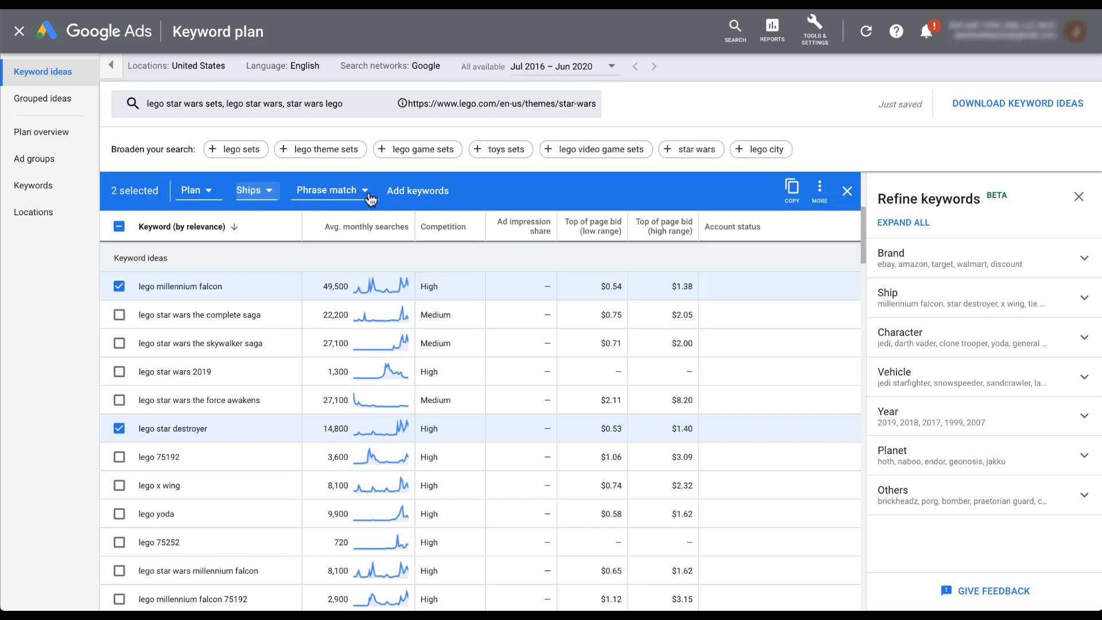
click(419, 194)
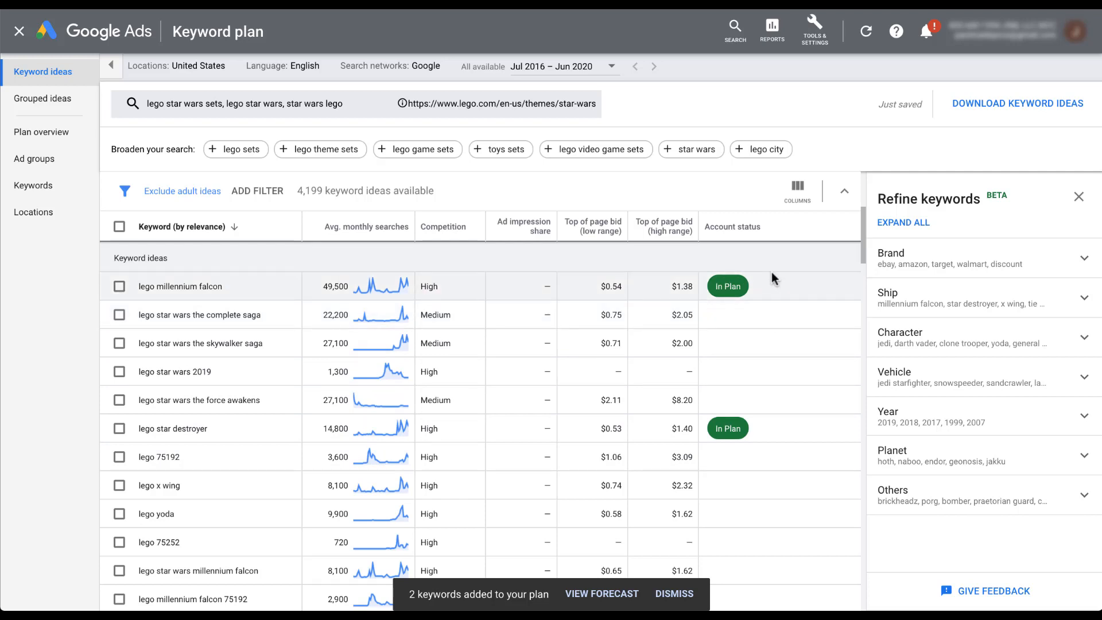
- Filter the keyword ideas to exclude keywords already in the plan
click(268, 195)
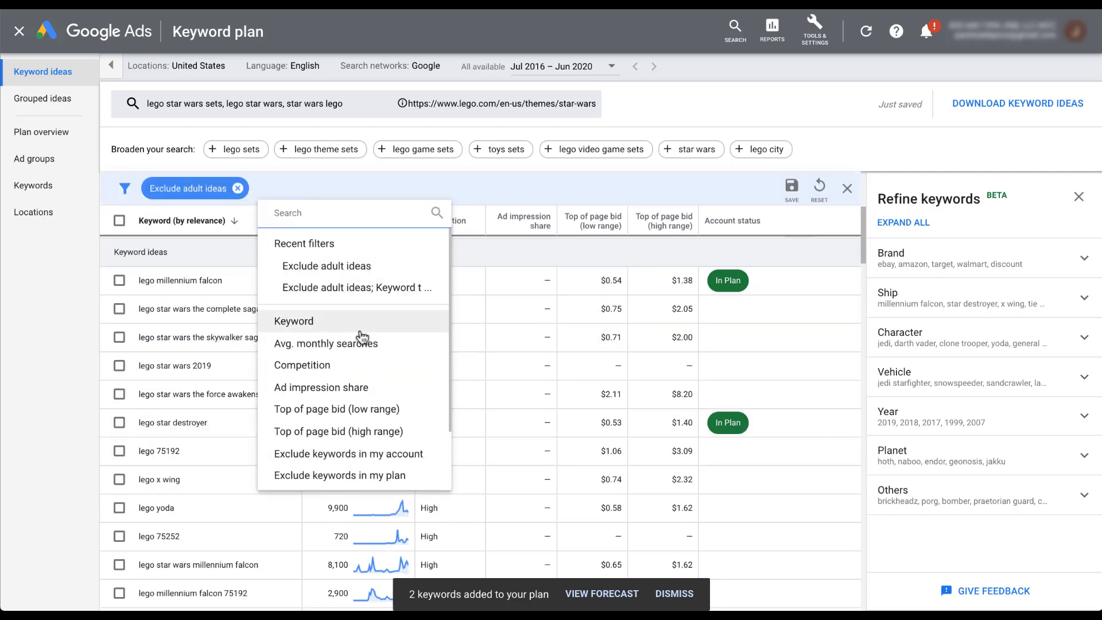
click(396, 475)
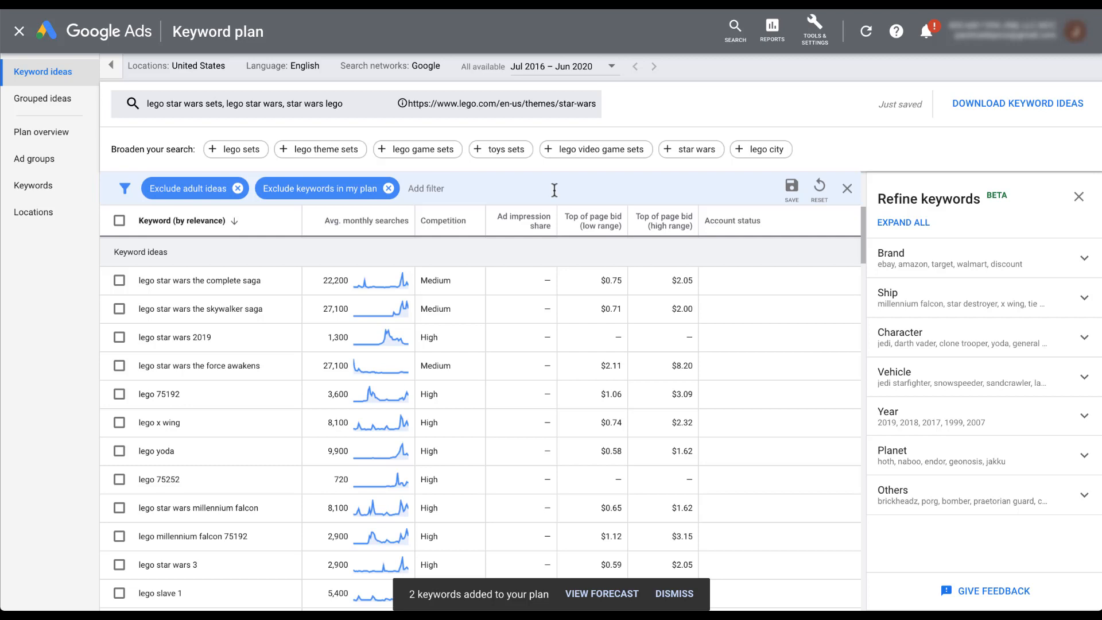
- Examine the plan overview's forecast metrics, keyword costs, yearly forecast, and the device and location breakdowns
click(80, 136)
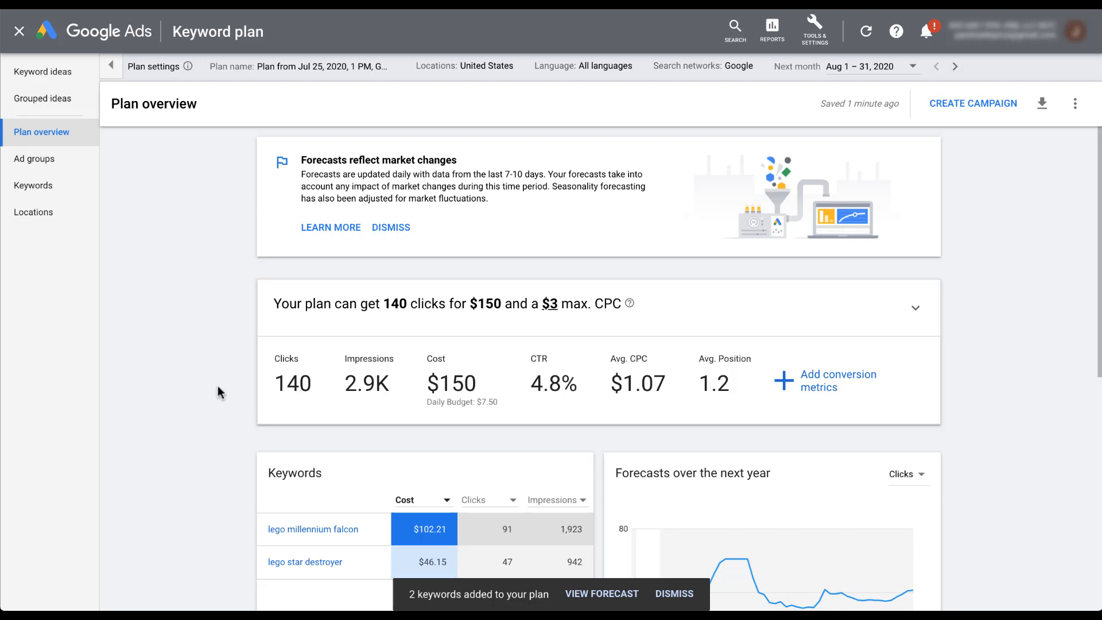
scroll(219, 391, down, 2)
scroll(219, 389, down, 1)
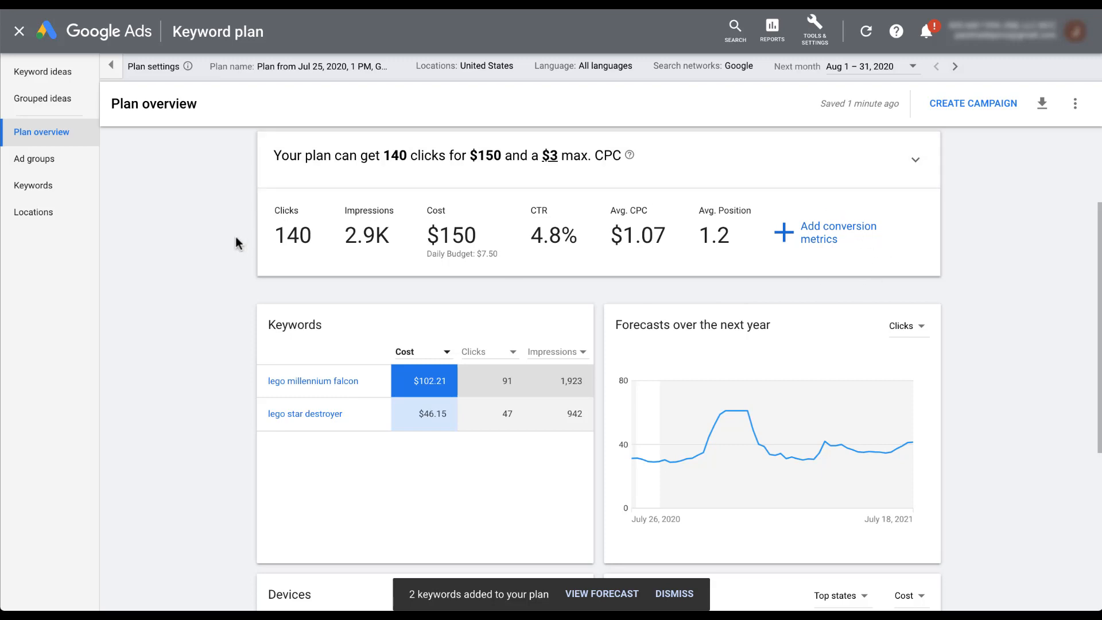
scroll(215, 359, down, 3)
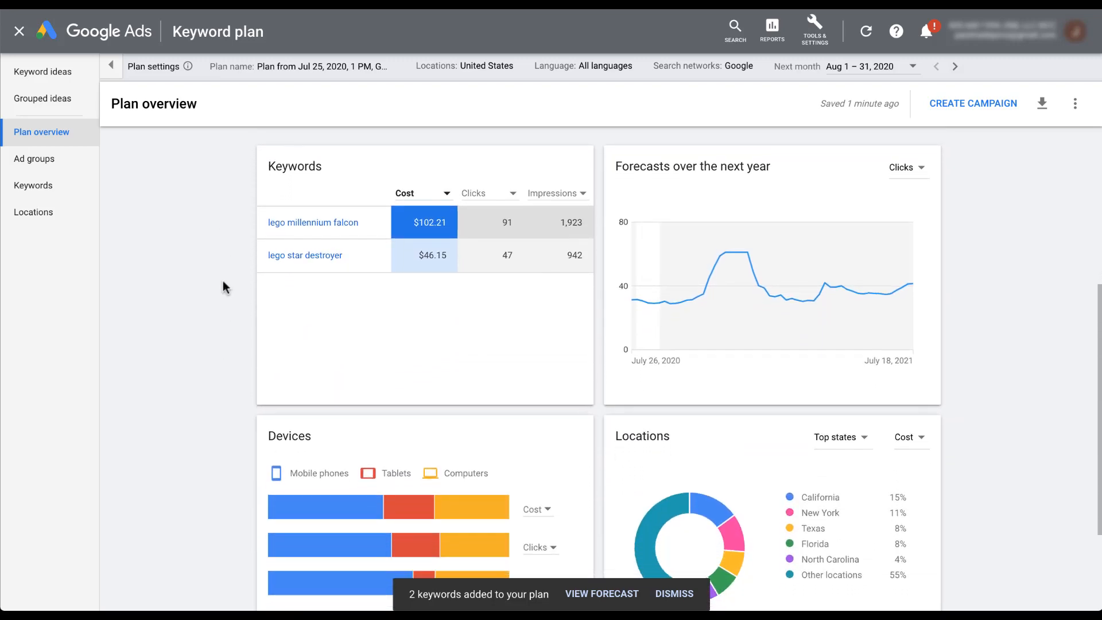
- Examine the plan overview's device and location breakdowns, including the location grouping options
scroll(189, 445, down, 3)
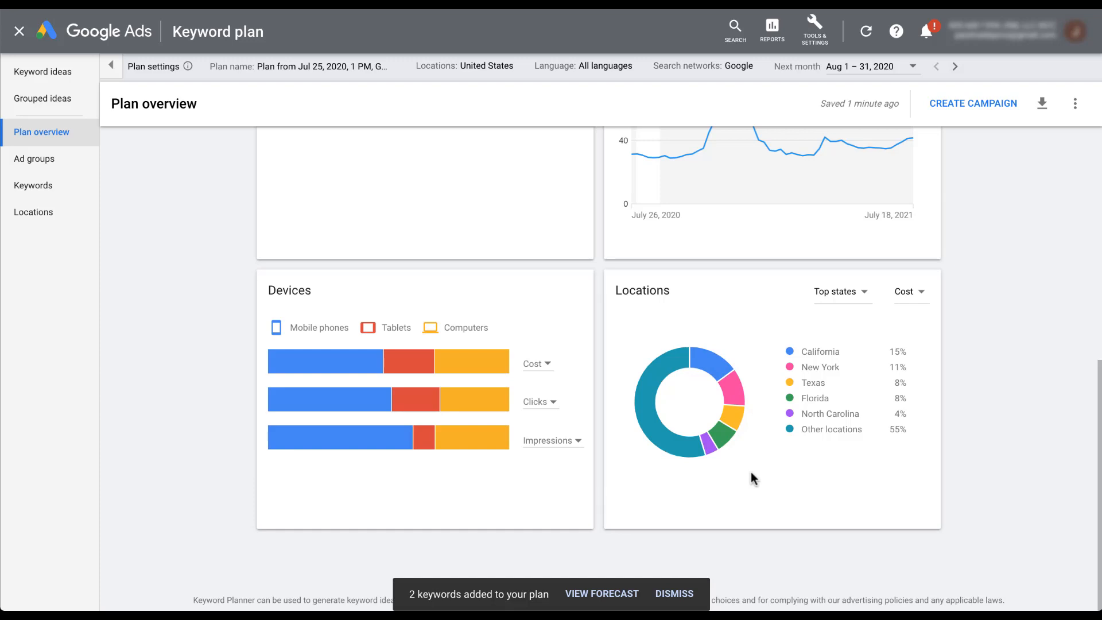
click(864, 292)
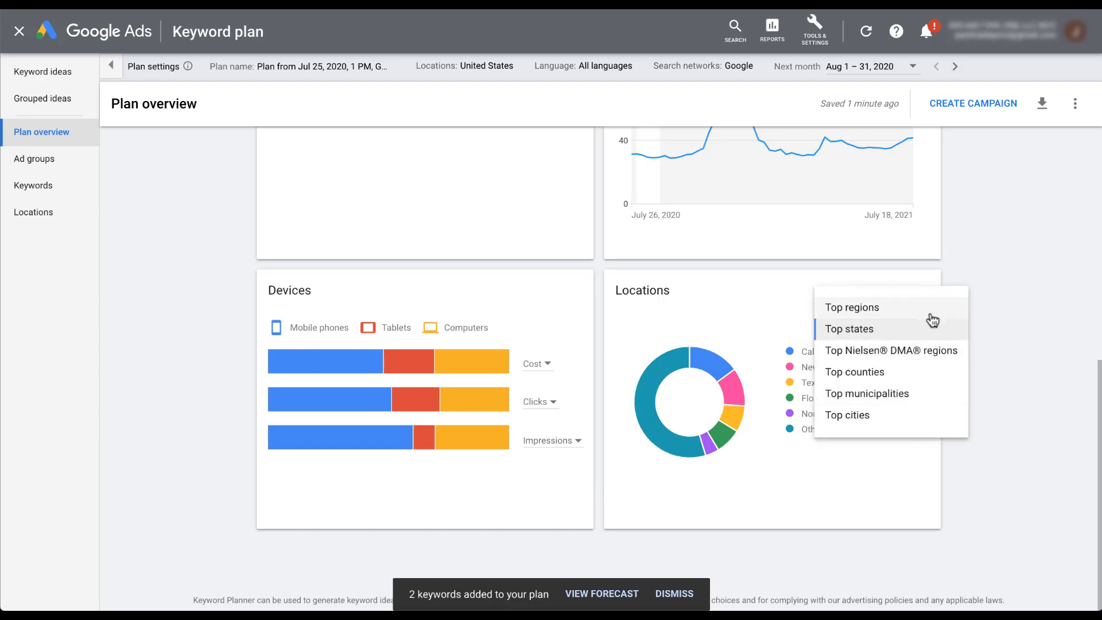
click(974, 479)
scroll(172, 344, up, 6)
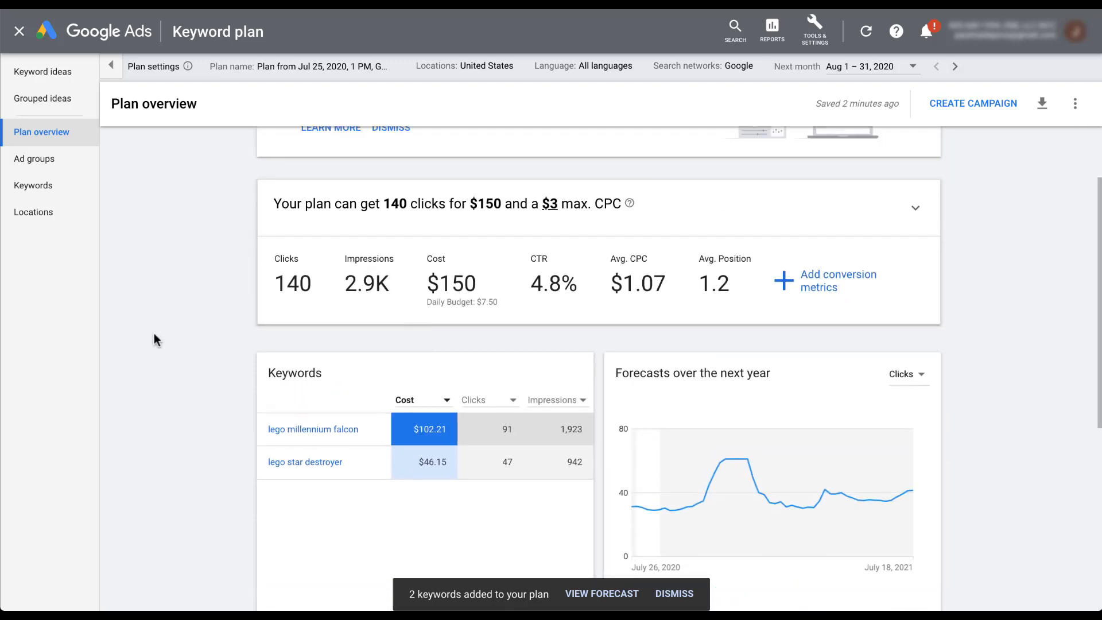
scroll(154, 340, up, 2)
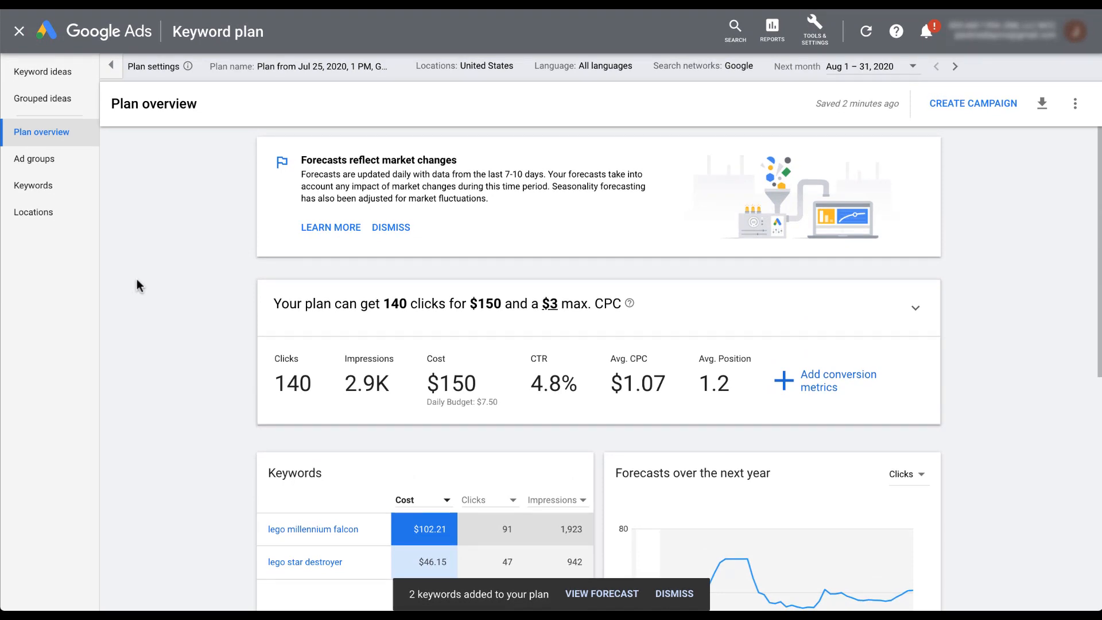
- Set an ad group-specific max. CPC of $5 for the Ships ad group in the plan
click(62, 166)
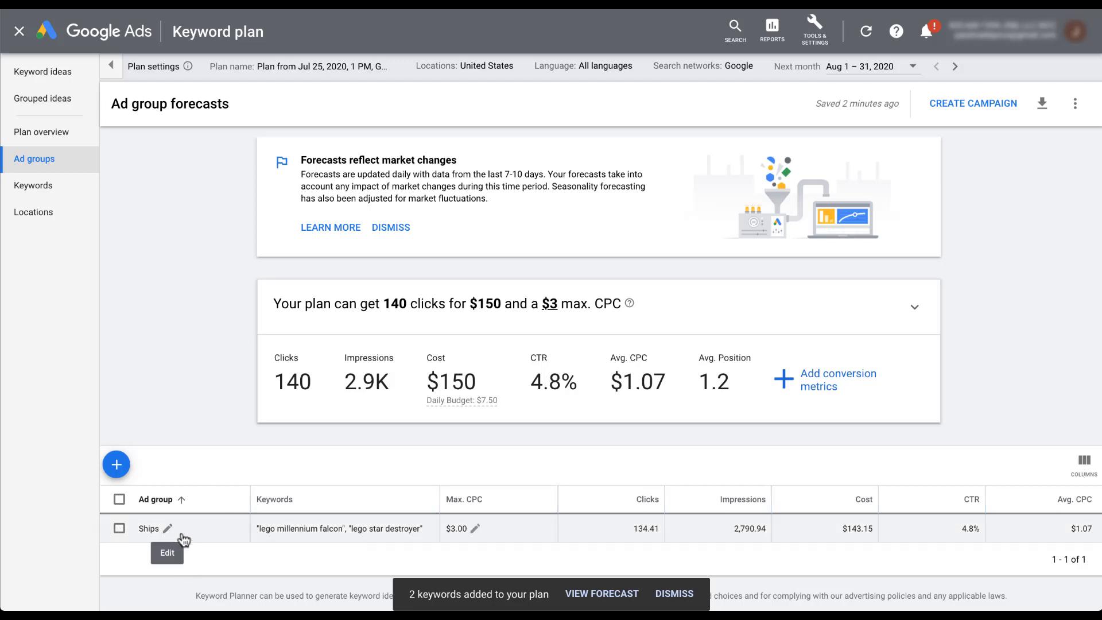
click(476, 529)
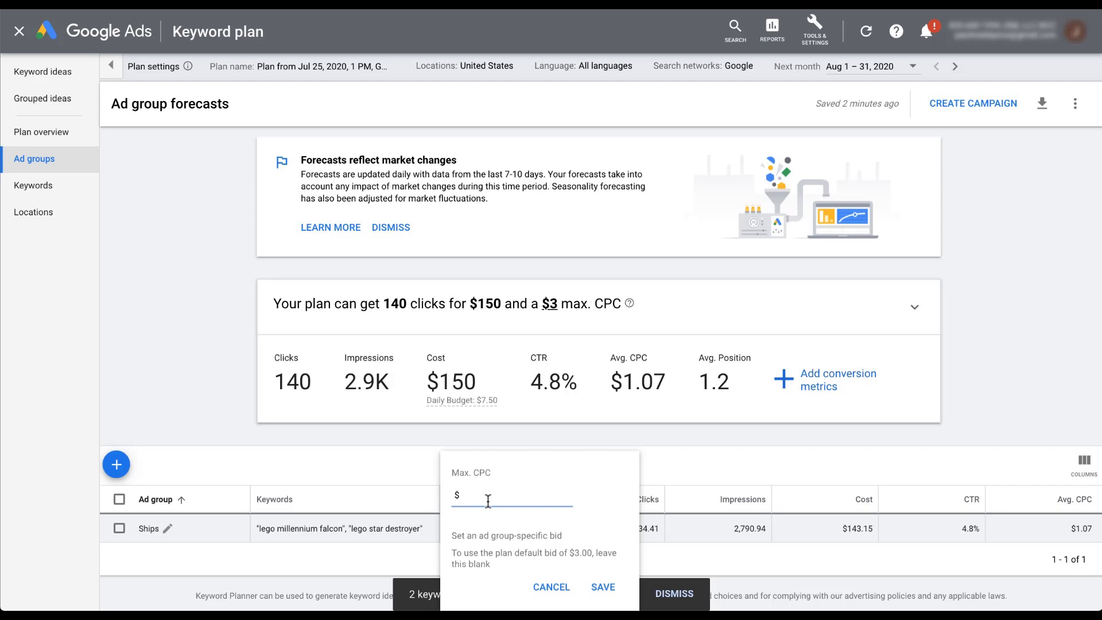
text(5)
click(602, 587)
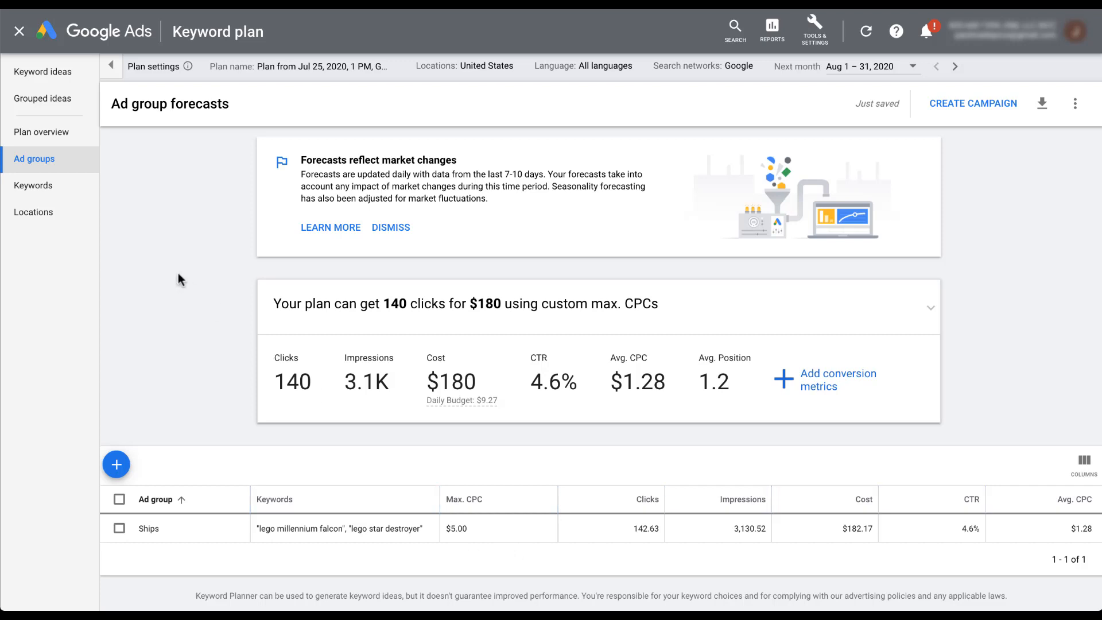
- Set a keyword-specific max. CPC of $4 for lego millennium falcon in the plan's keyword forecasts
click(52, 192)
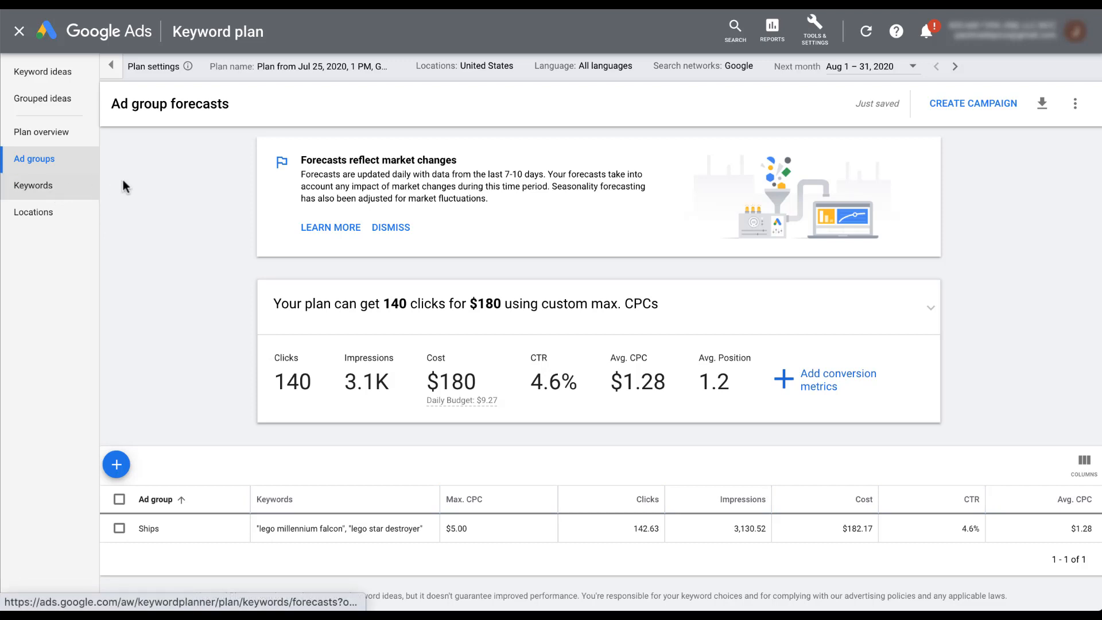
scroll(139, 272, down, 1)
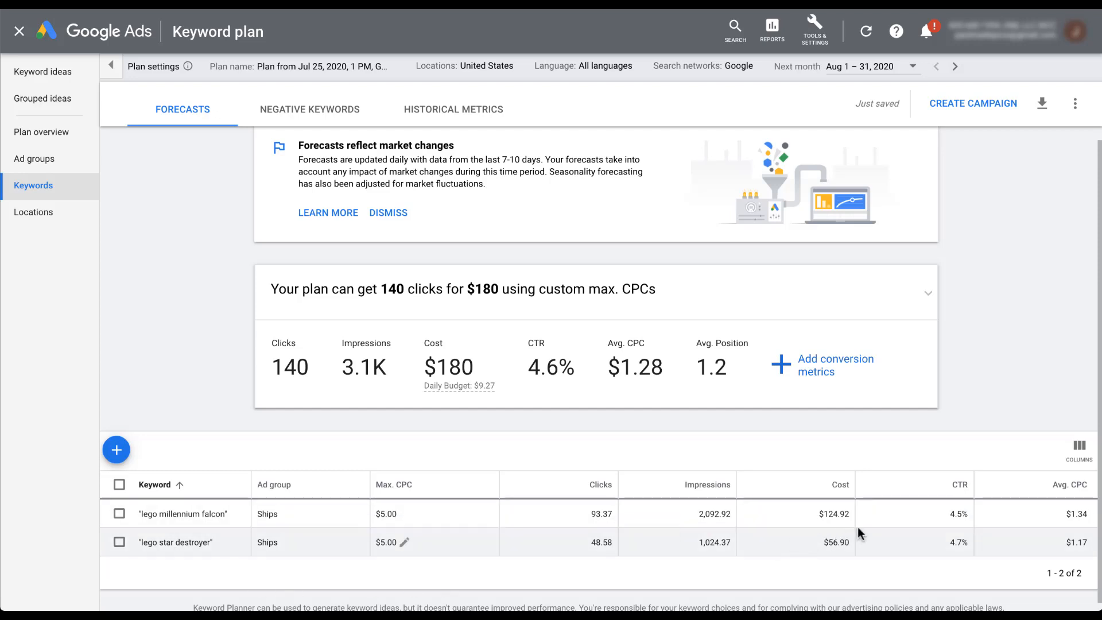
click(404, 513)
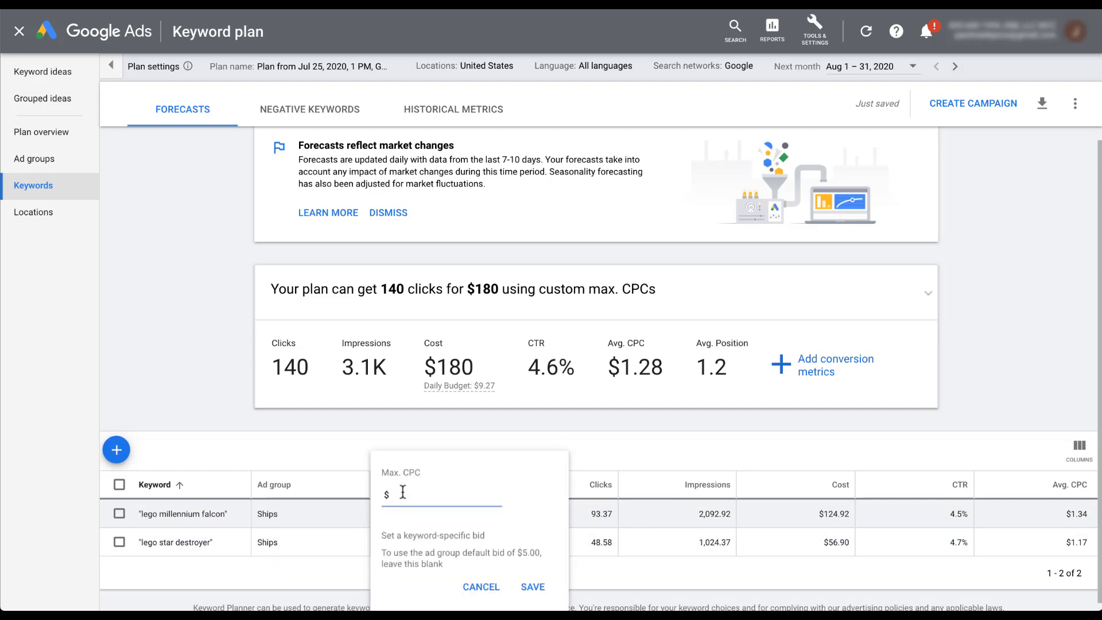
text(4)
click(533, 586)
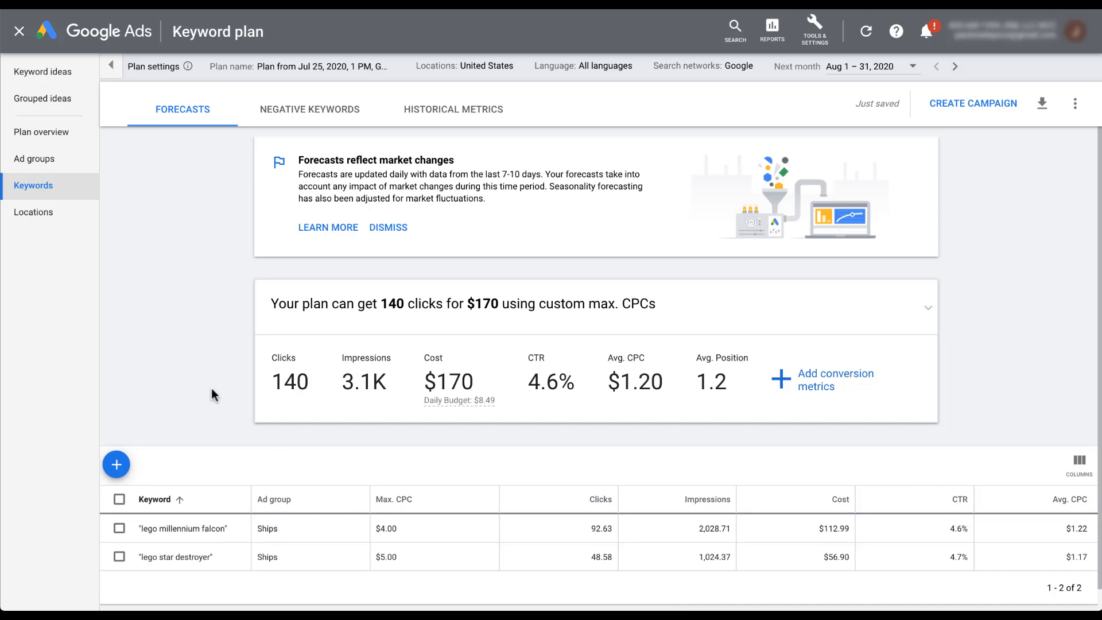
- Add conversion metrics to the plan forecast using a 5.00% conversion rate
click(816, 390)
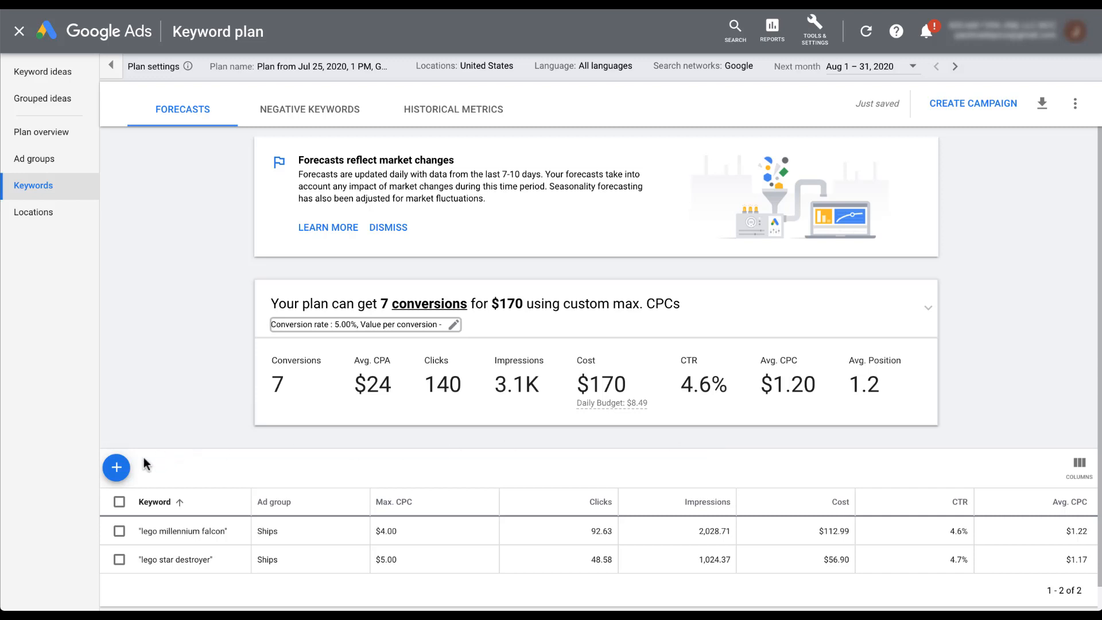
click(116, 467)
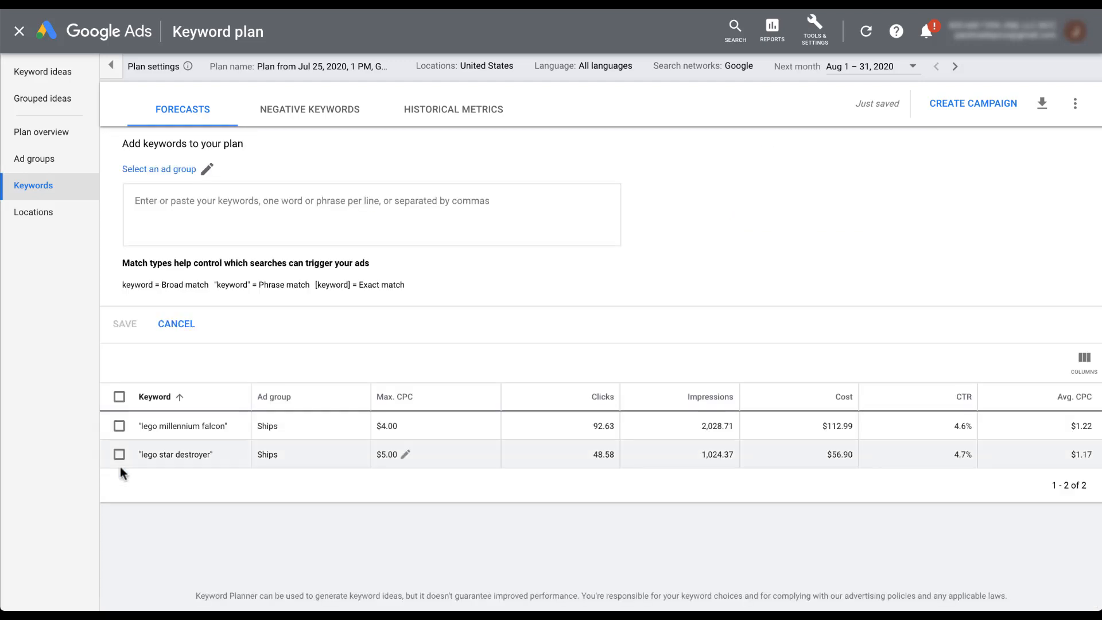
click(194, 206)
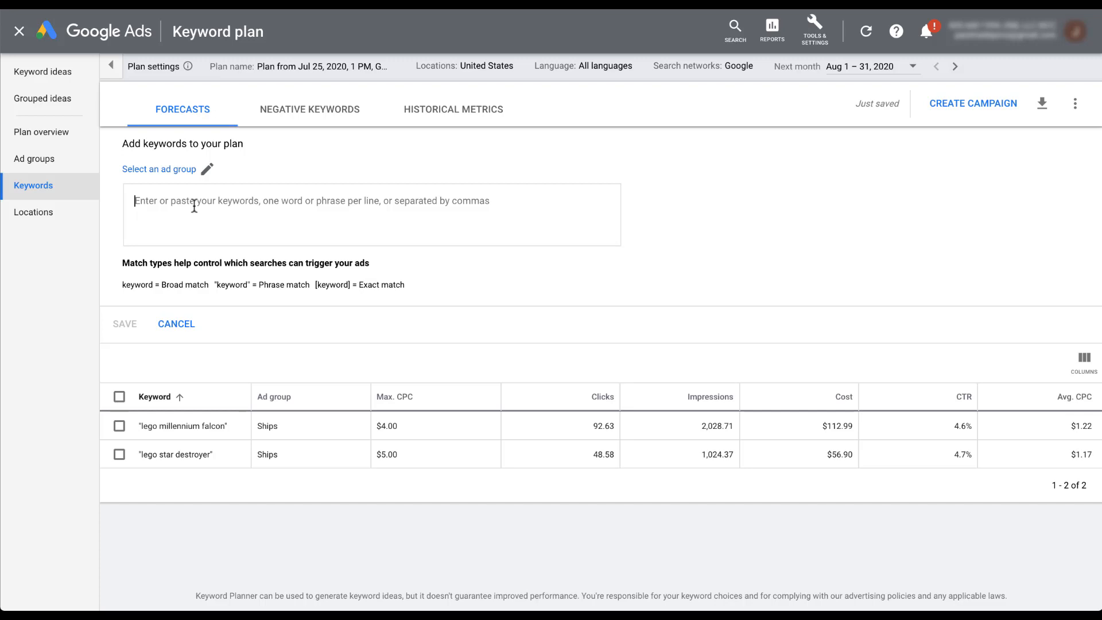
click(180, 325)
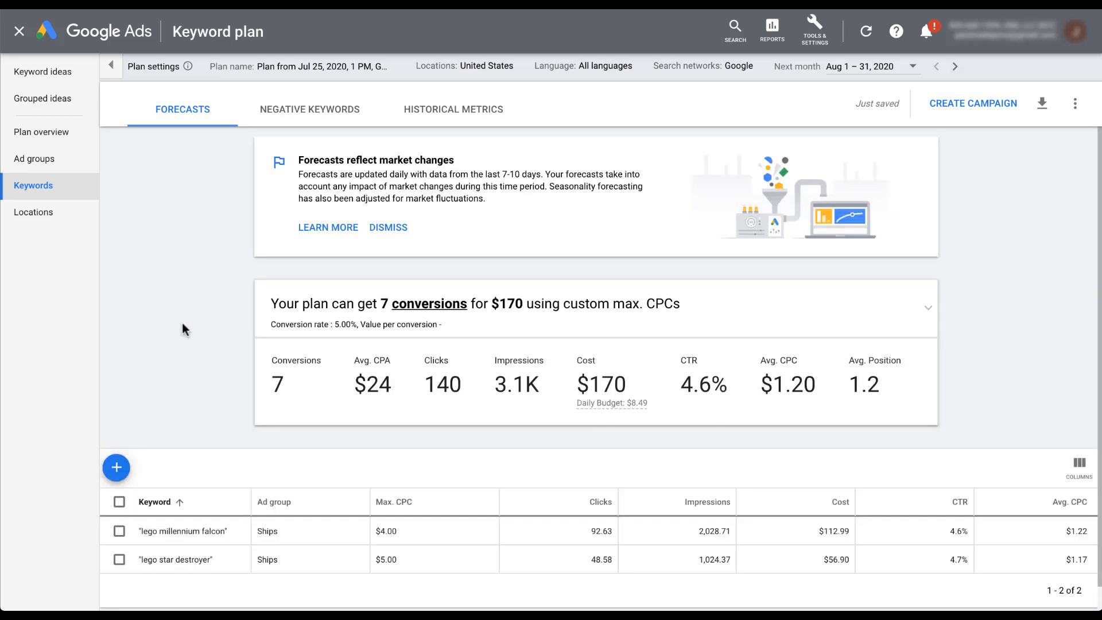
- Review the plan's negative keywords and the historical metrics of its keywords
click(279, 116)
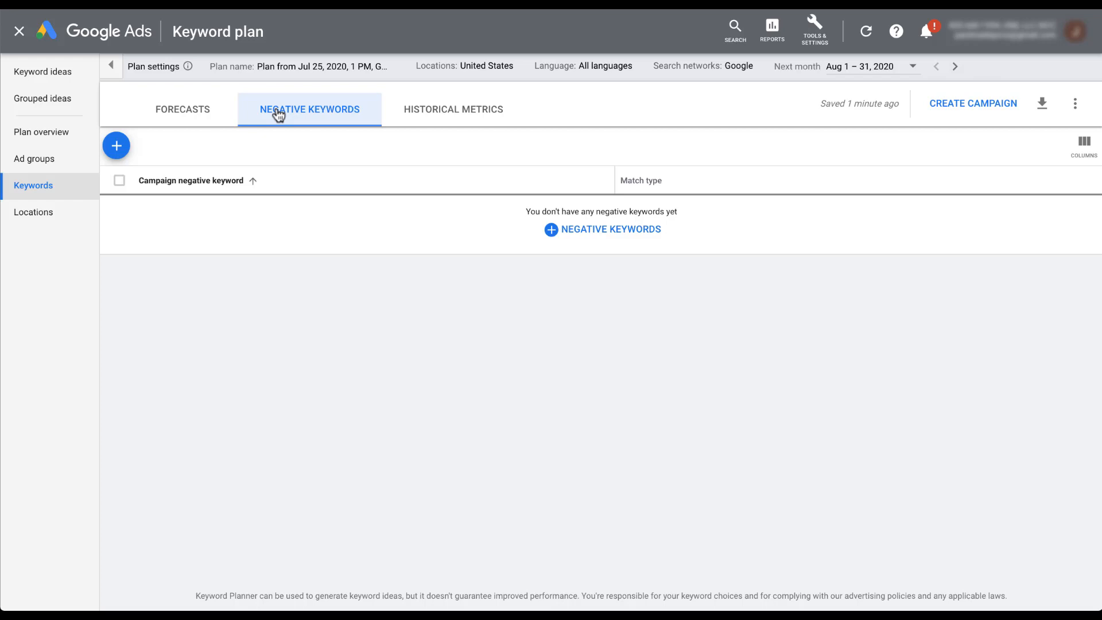
click(427, 113)
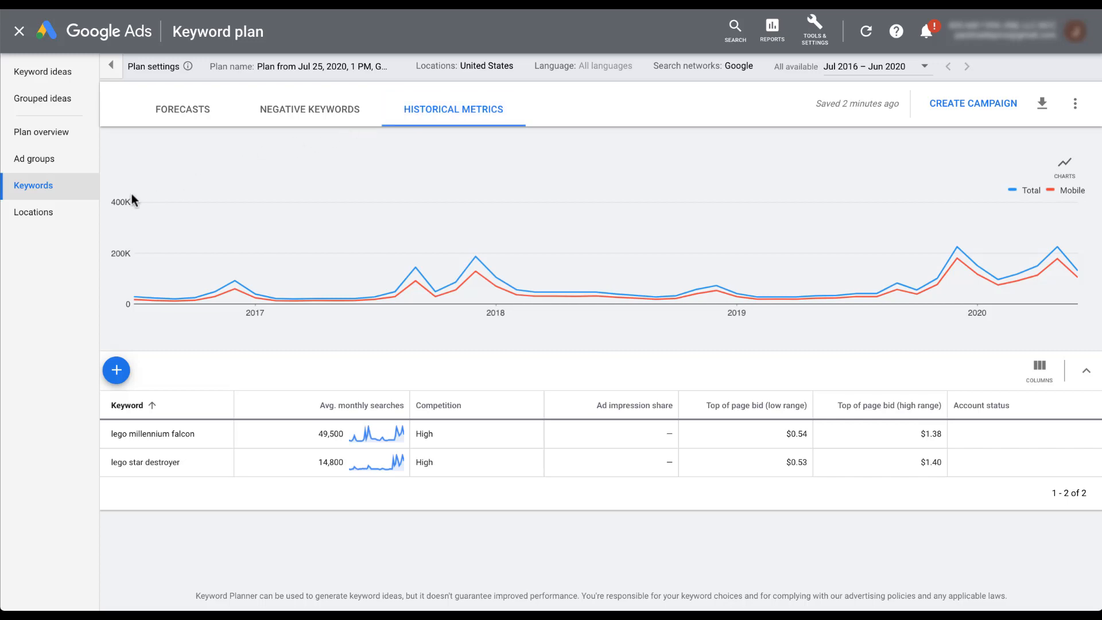
- Dismiss the market changes notice in the location forecasts and break the forecast down by top states
click(65, 213)
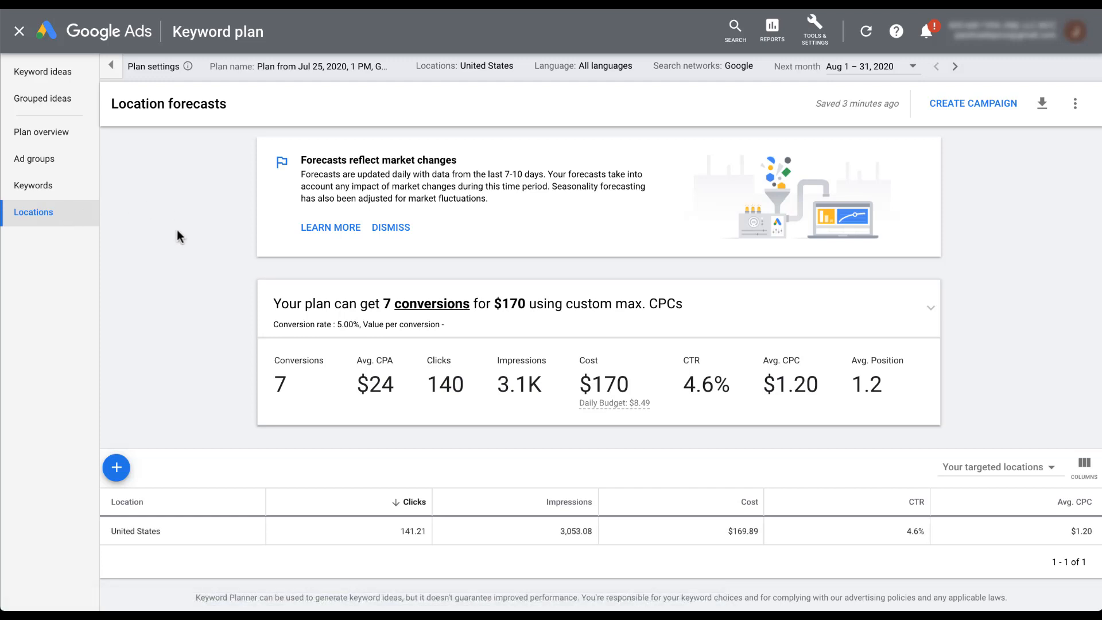
click(385, 230)
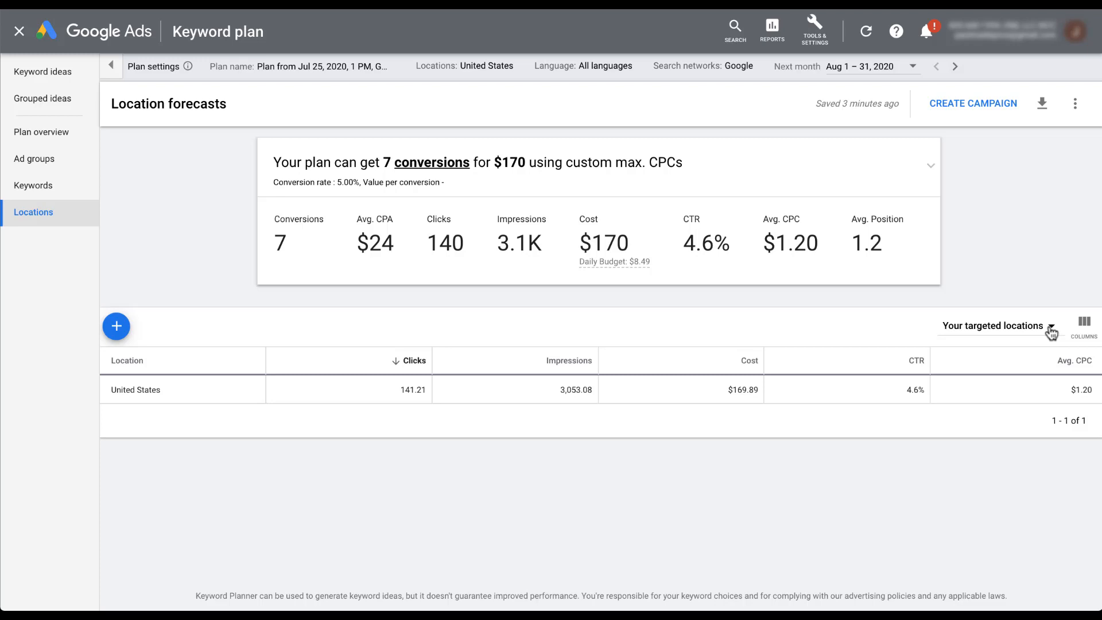
click(1052, 332)
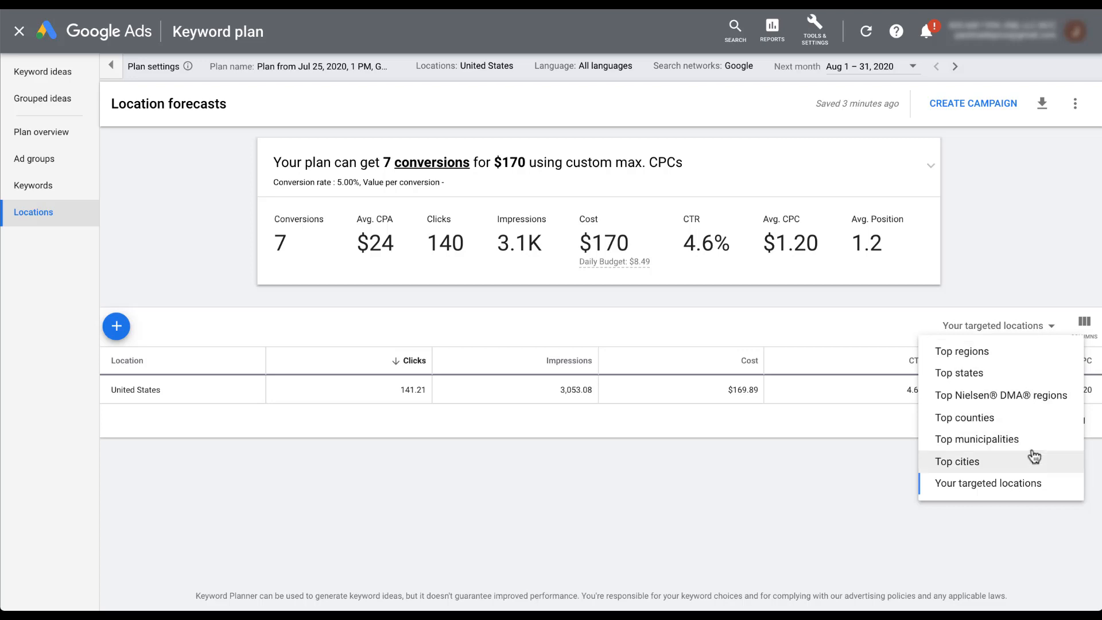
click(1033, 379)
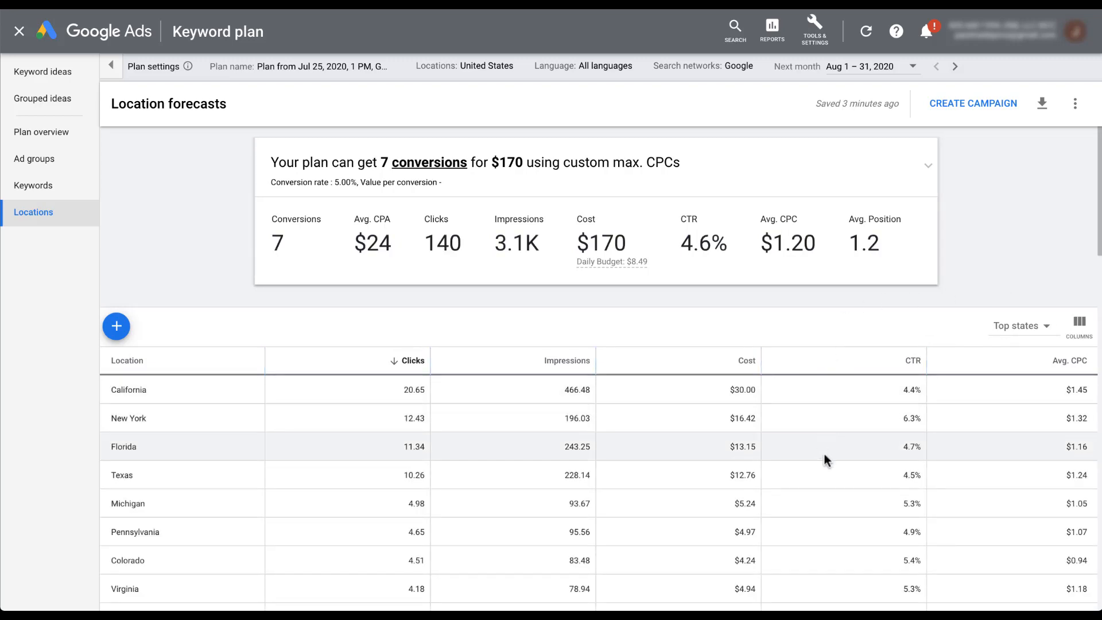
scroll(824, 455, down, 3)
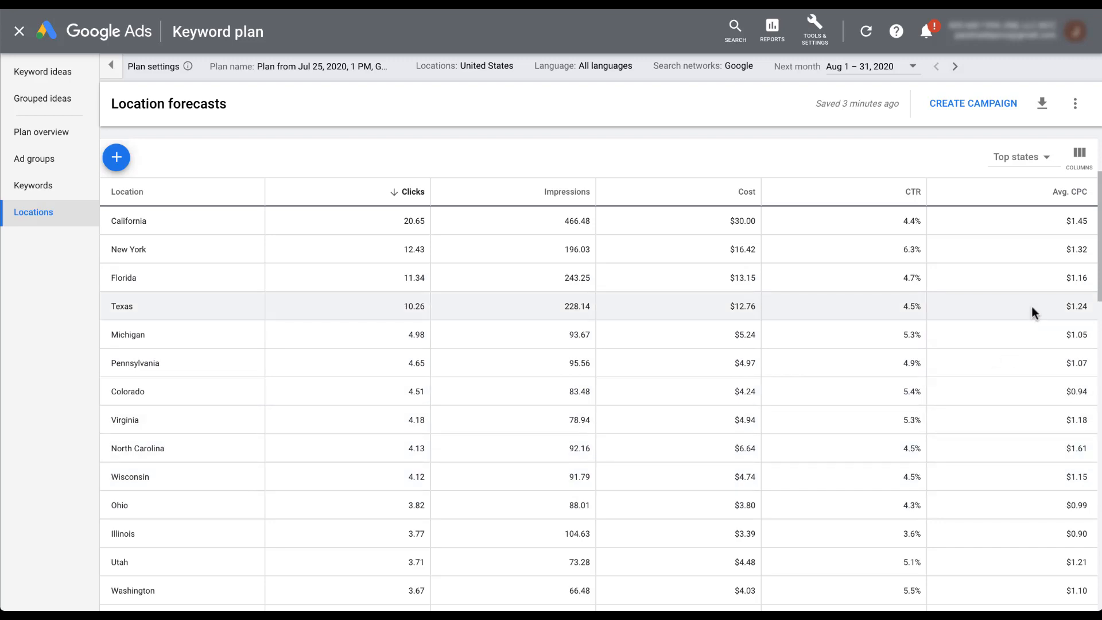
- Examine the available location columns, the plan's sharing settings, the other plan actions, and the download formats
click(1082, 162)
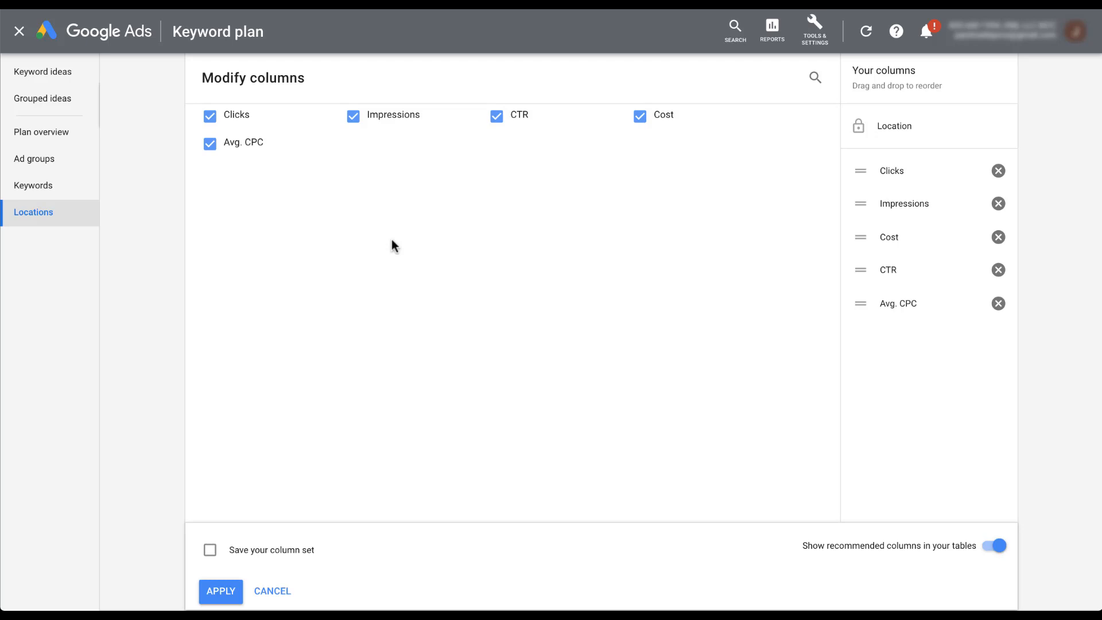
click(280, 585)
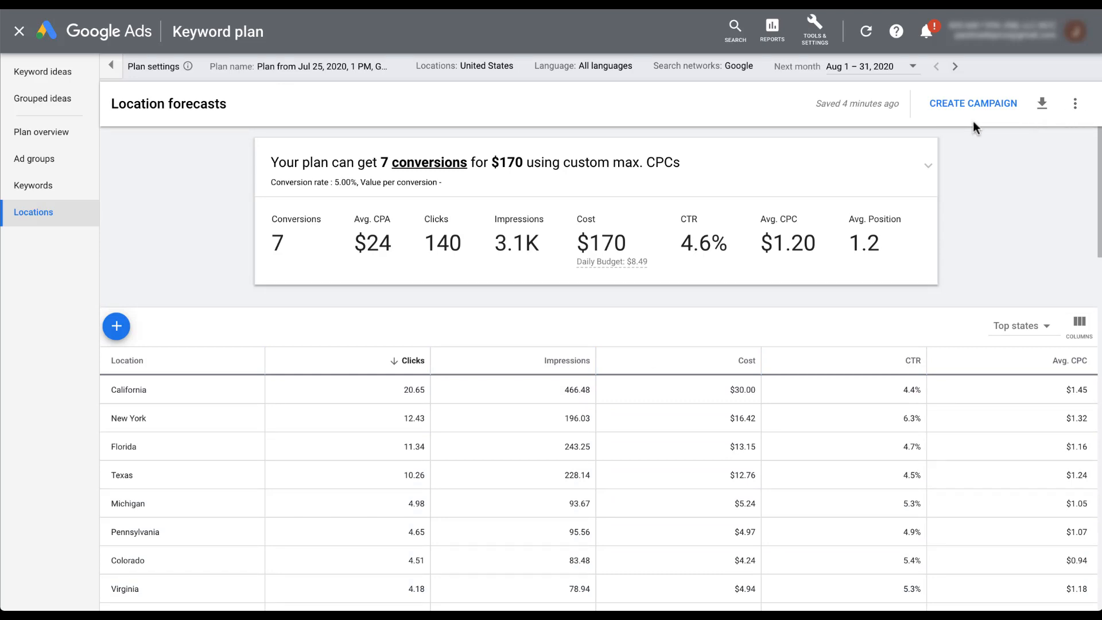
click(1075, 107)
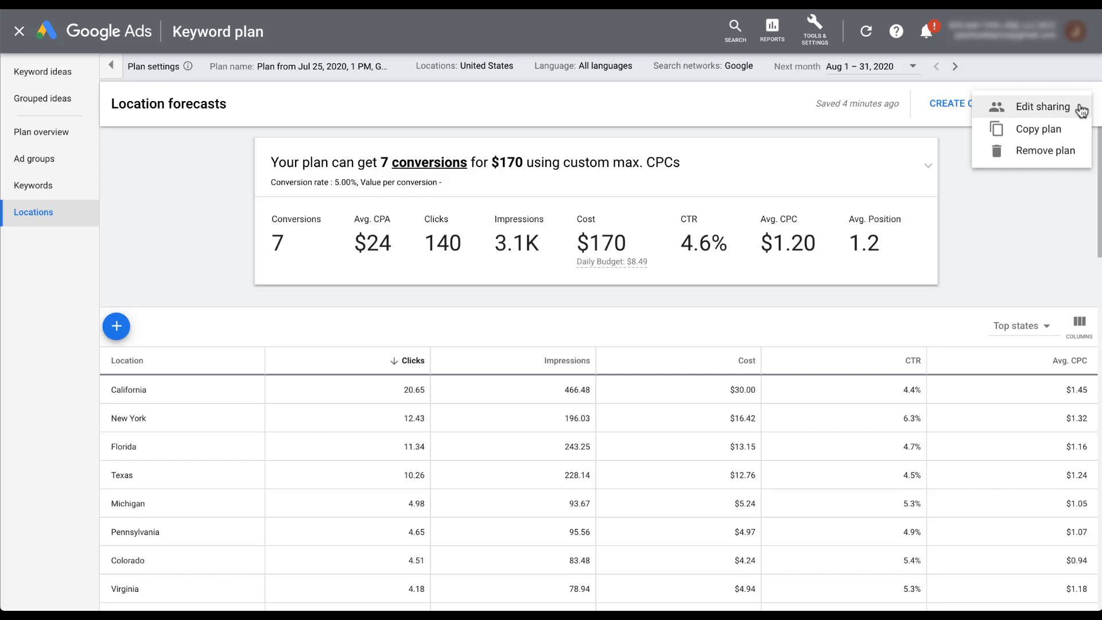
click(1081, 111)
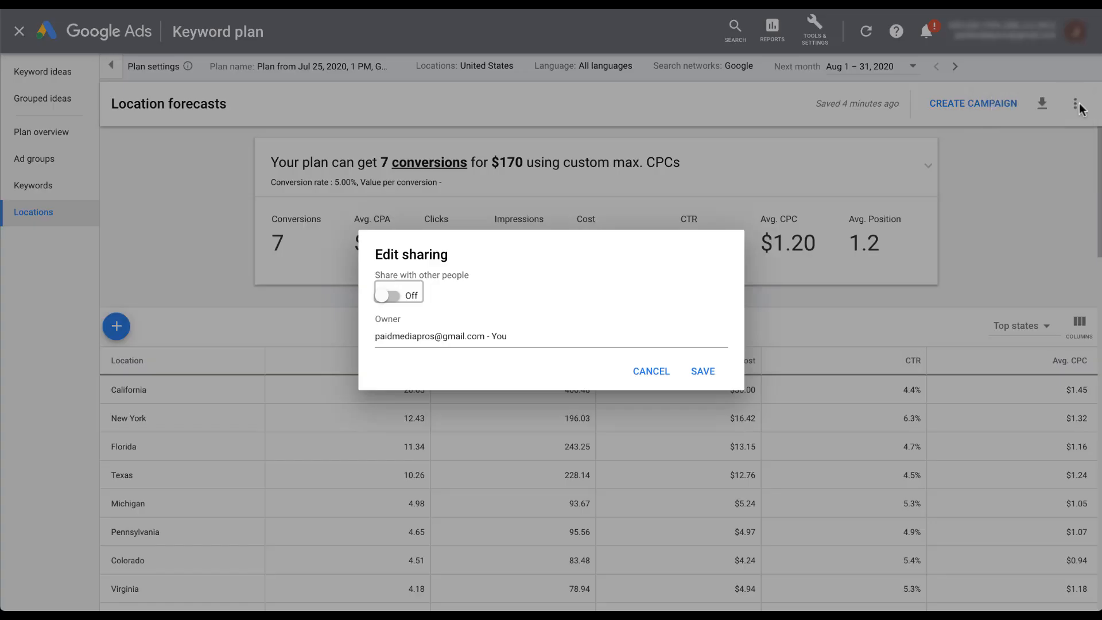
click(389, 296)
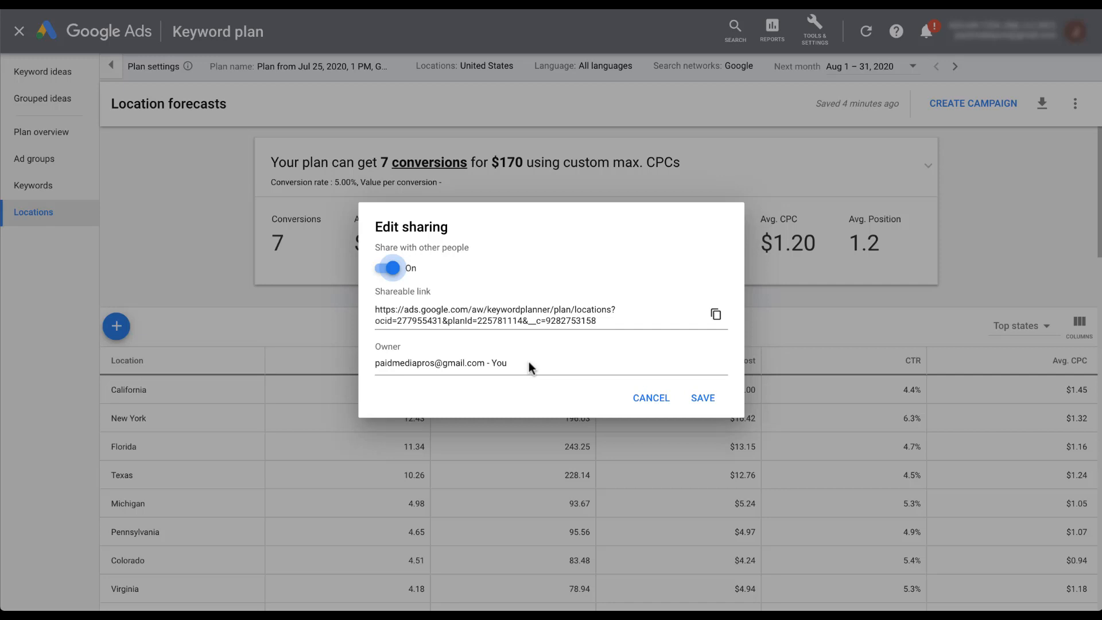
click(650, 398)
click(1075, 103)
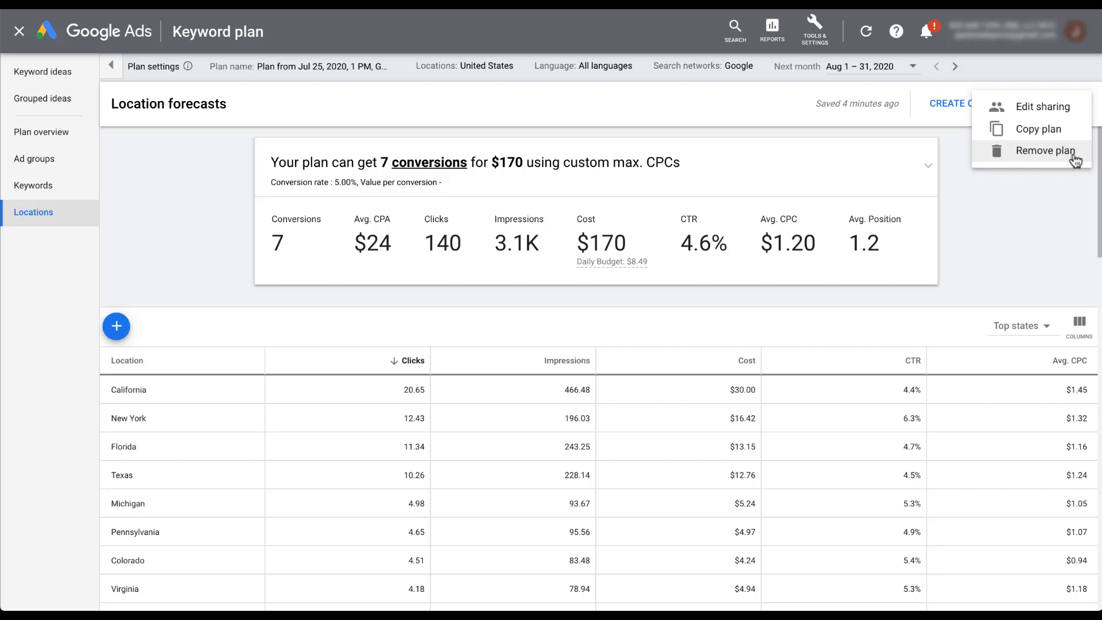
click(1064, 181)
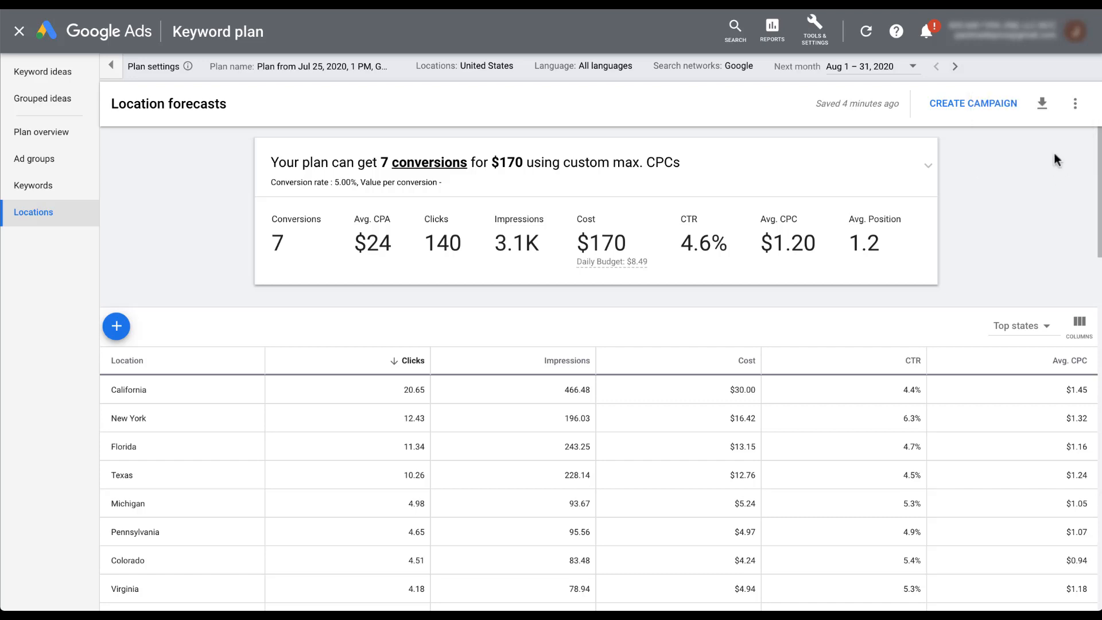
click(1043, 106)
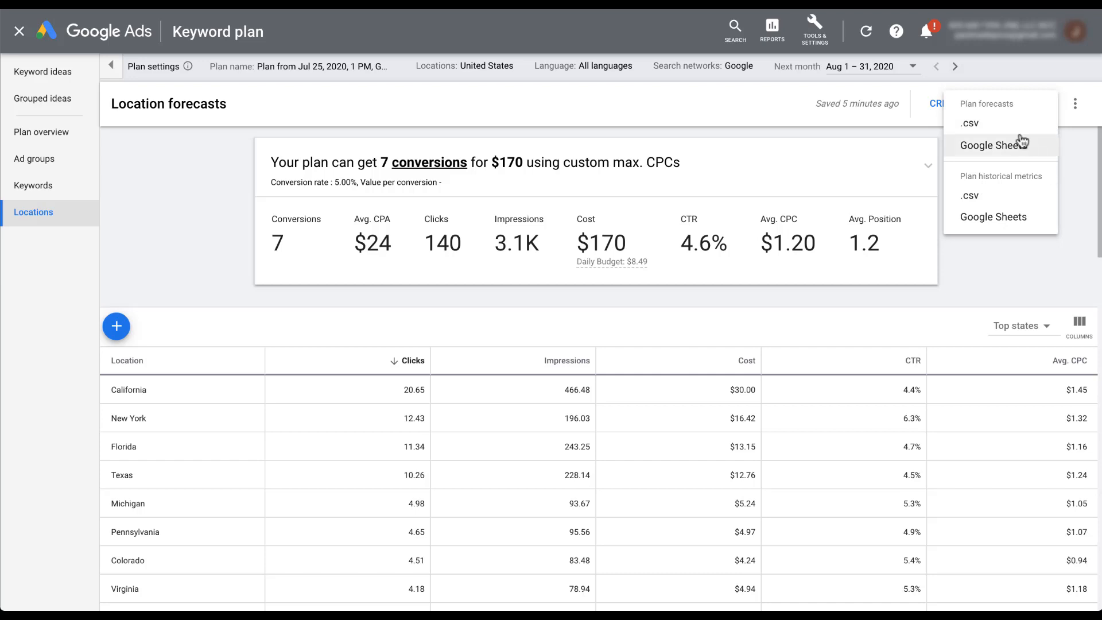
click(1068, 194)
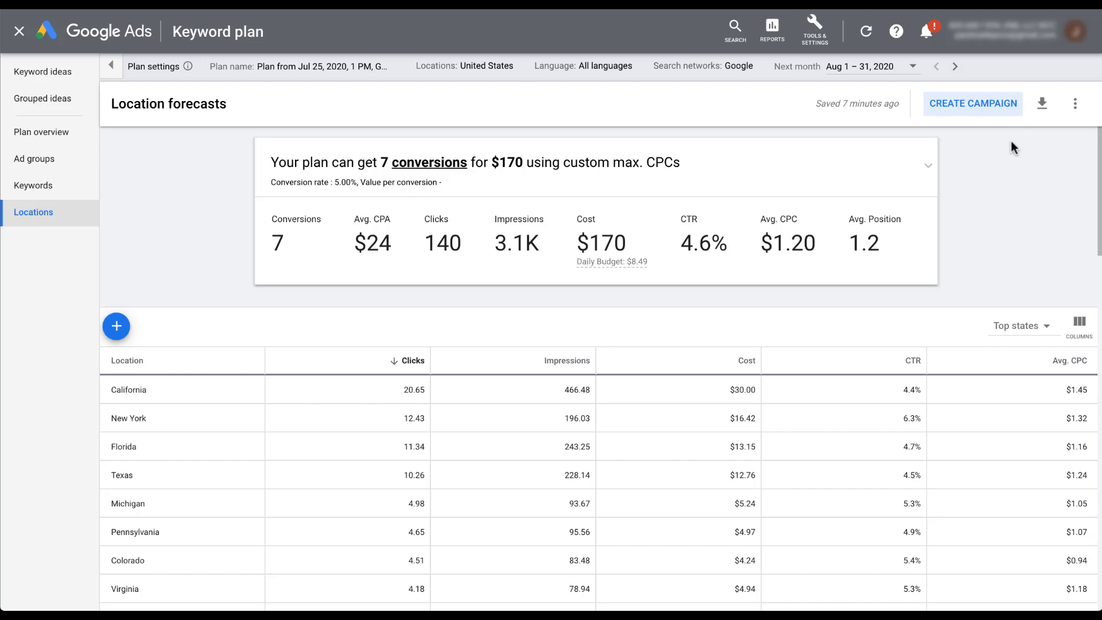
- Start creating a new campaign from the plan
click(978, 105)
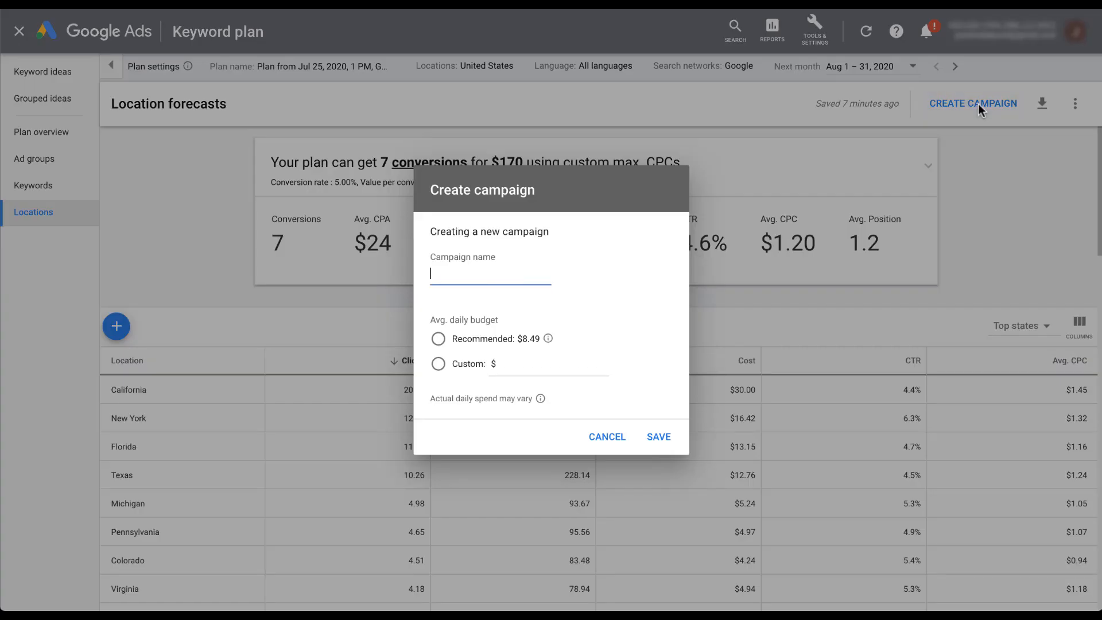